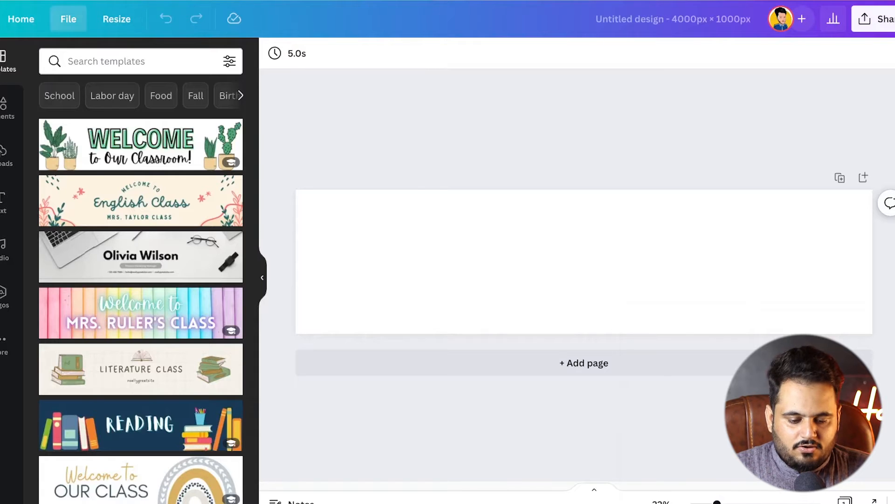
Show the margins on the blank page and turn on the rulers and guides
left_click(68, 19)
left_click(88, 174)
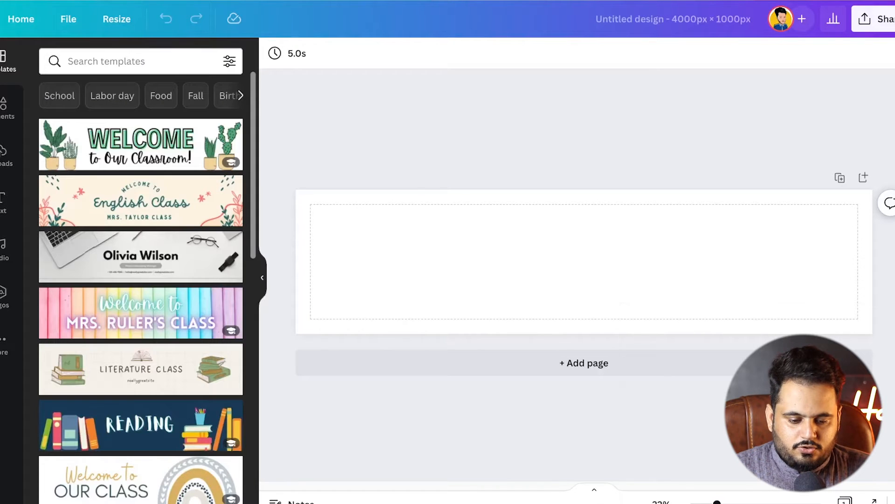
left_click(68, 18)
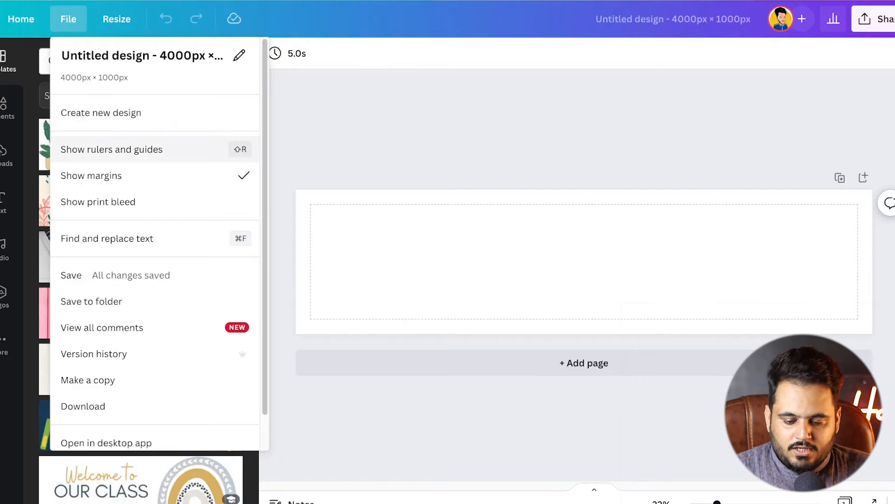
left_click(111, 149)
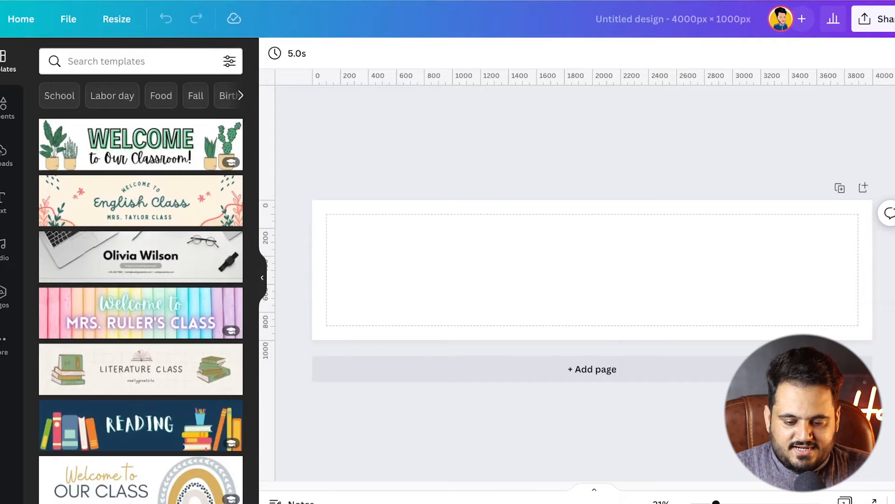
Place vertical guides at 1000, 2000 and 3000 px and at both side edges of the page, and hide the margins
left_click_drag(268, 275, 453, 275)
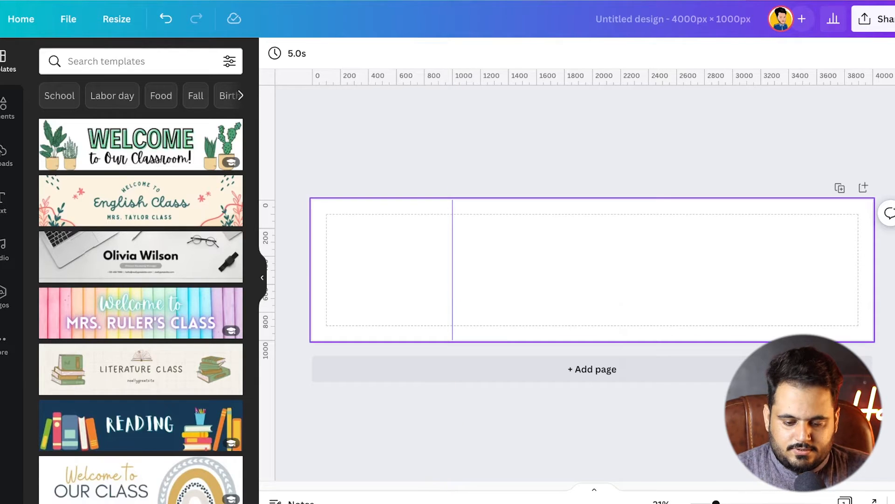
left_click_drag(267, 275, 733, 275)
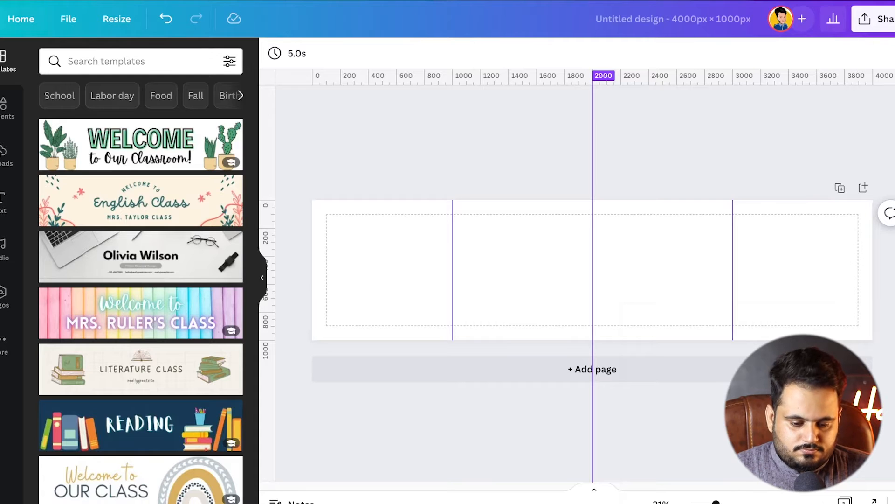
left_click(68, 19)
left_click(93, 174)
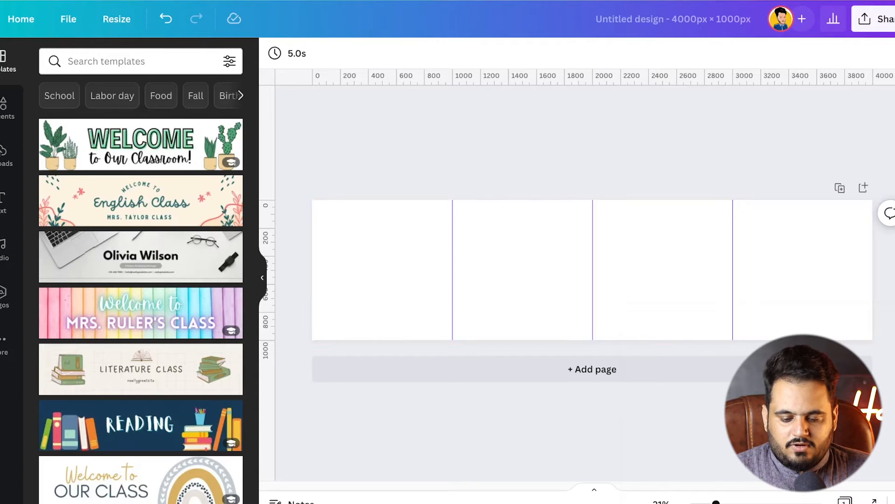
left_click_drag(267, 224, 873, 224)
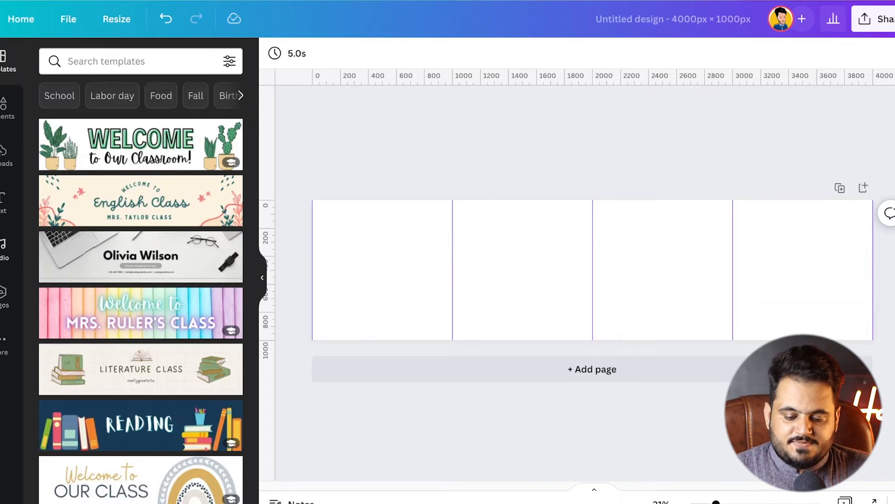
Fill the page background with the light blue default color
left_click(592, 270)
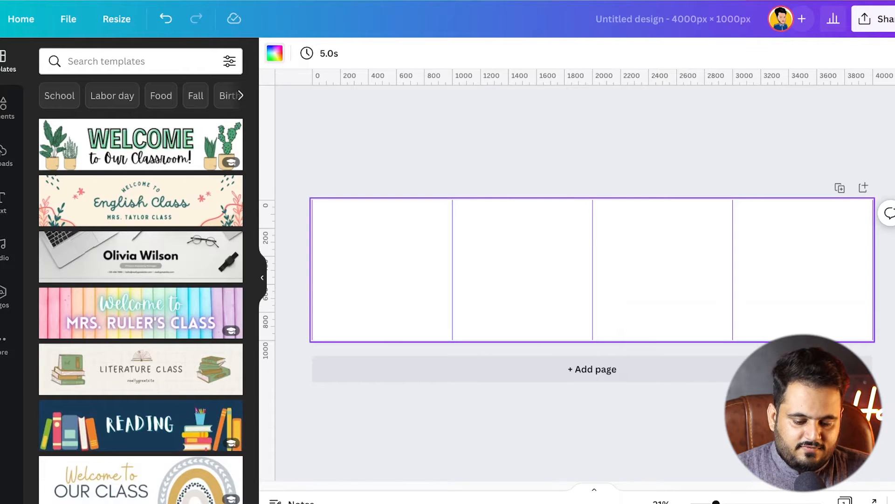
left_click(275, 53)
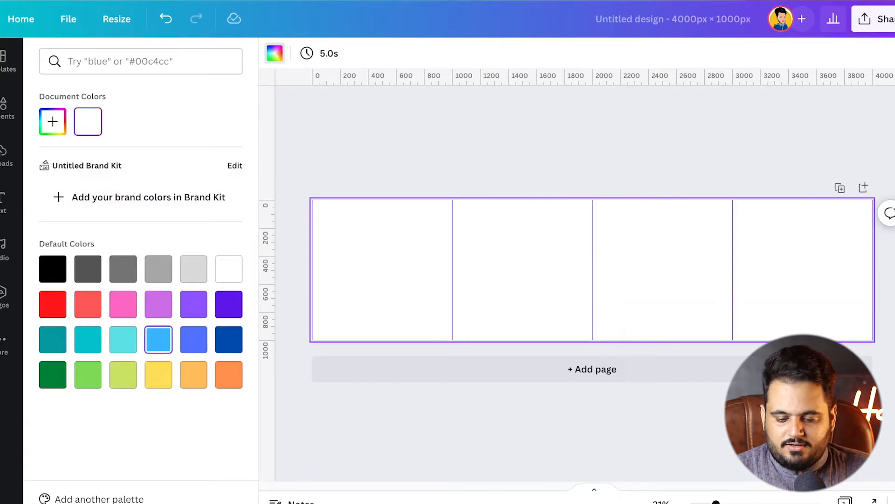
left_click(158, 339)
key("Escape")
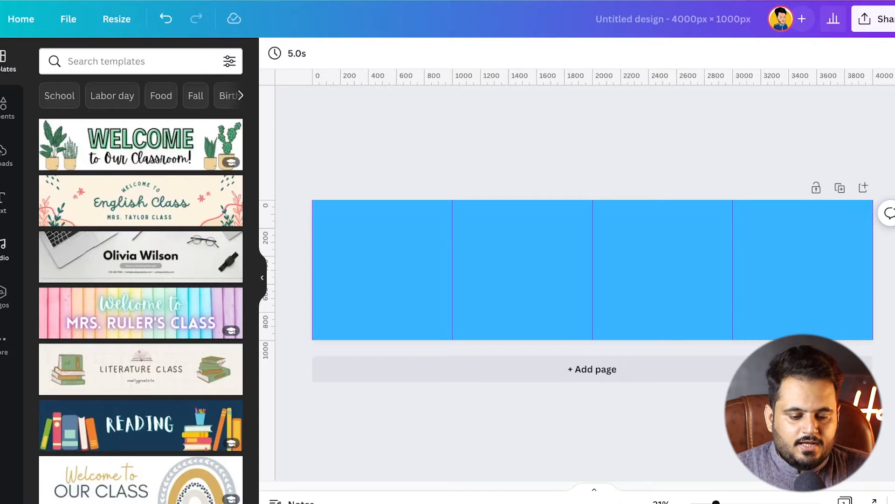
Search the elements for "curves" and add the orange wave graphic with the dark blue edge to the page
left_click(4, 108)
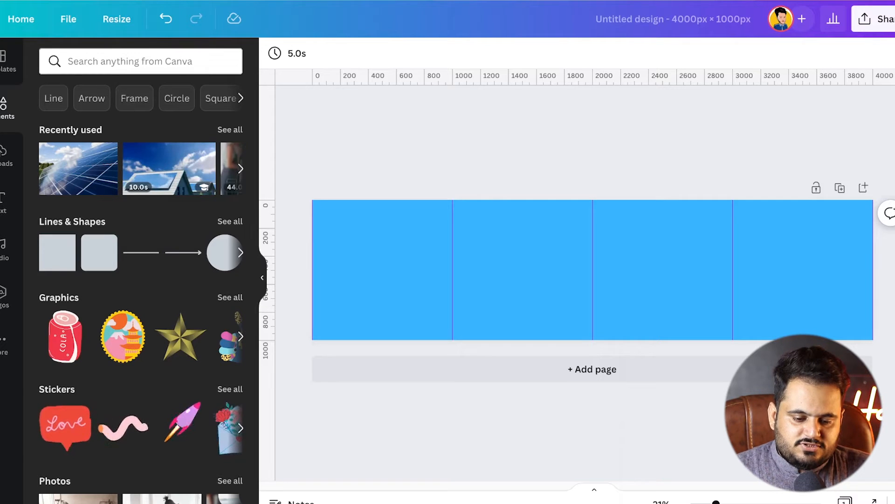
left_click(140, 61)
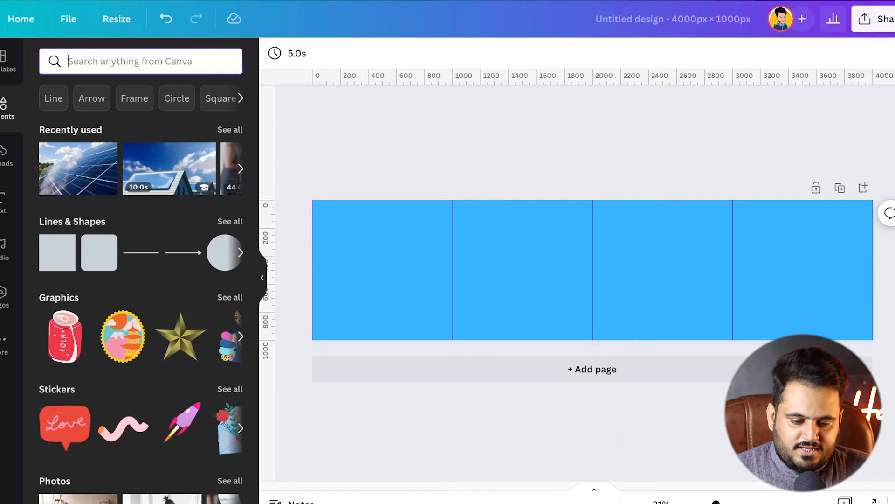
scroll(140, 98, "right", 3)
type("curves")
key("Return")
left_click(210, 354)
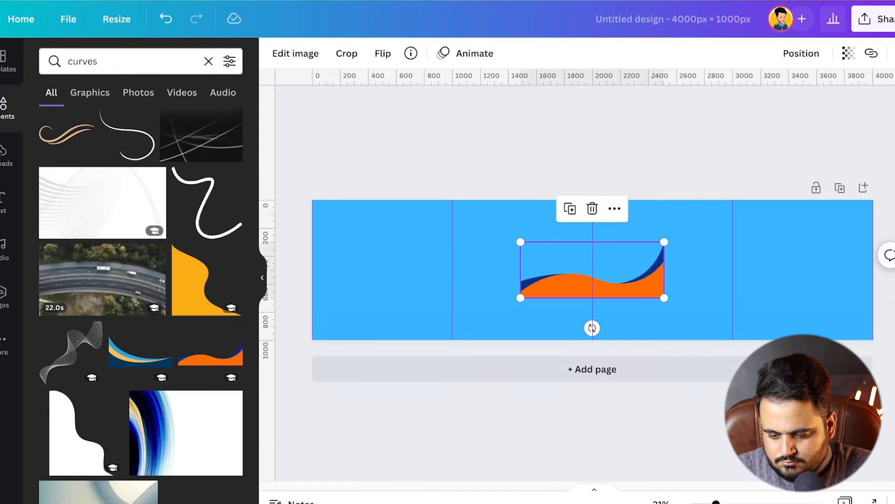
Move the wave graphic into the page's bottom-right corner, enlarge it and rotate it slightly so it bleeds off the edges
left_click_drag(590, 280, 794, 327)
left_click_drag(724, 289, 650, 260)
mouse_move(759, 313)
left_mouse_down()
mouse_move(770, 336)
mouse_move(764, 327)
left_mouse_up()
mouse_move(764, 377)
left_mouse_down()
mouse_move(779, 375)
mouse_move(770, 376)
left_mouse_up()
Duplicate the wave graphic, turn the copy upside down and fit it into the page's top-left corner
left_click_drag(768, 329, 418, 194)
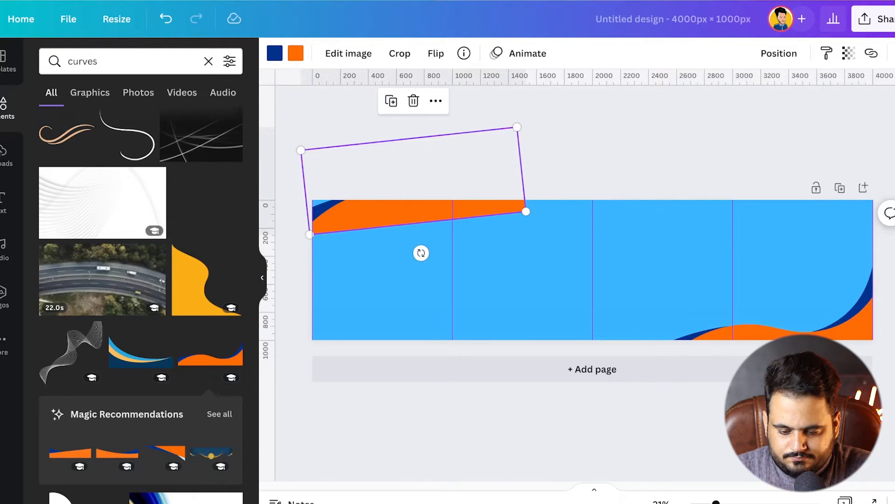
left_click_drag(421, 253, 403, 142)
left_click_drag(413, 178, 401, 217)
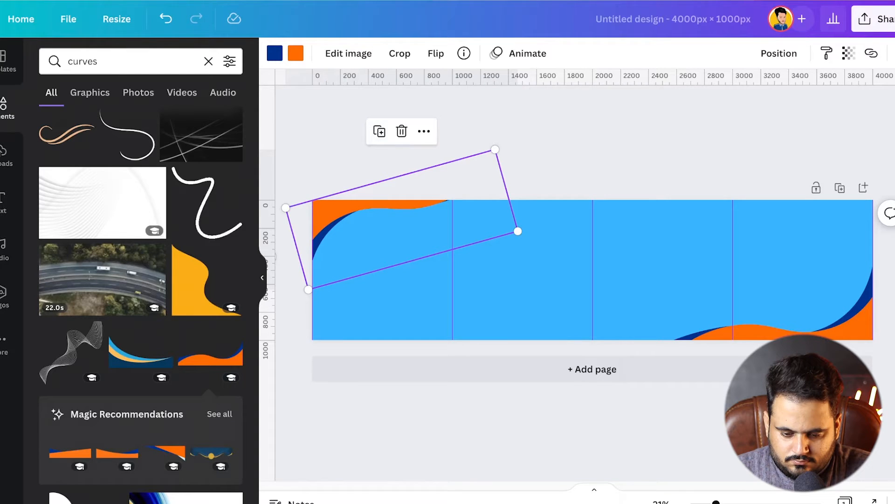
left_click_drag(402, 219, 399, 214)
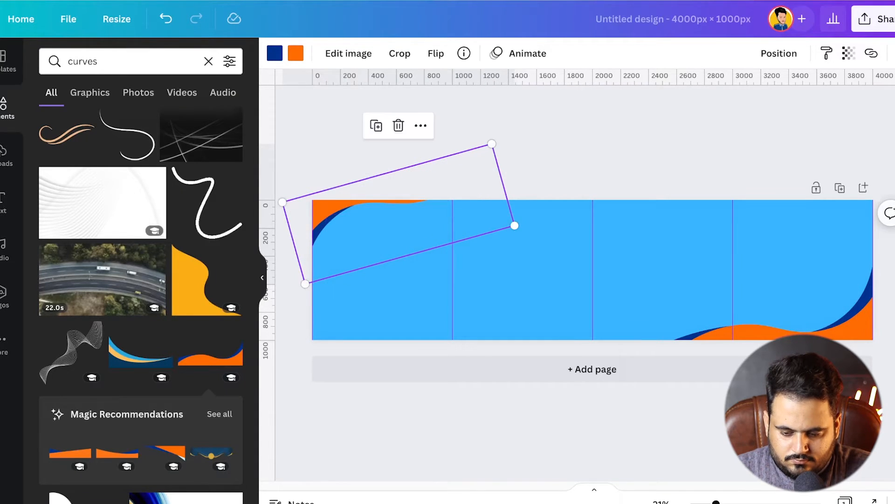
left_click(521, 150)
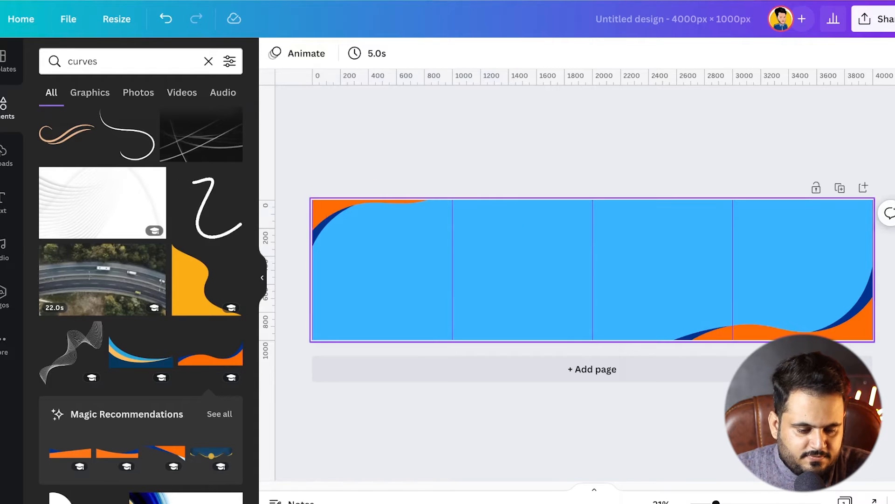
Add the uploaded photo of the standing man in black to the page, enlarge it and place it over the 1000 px guide
left_click(5, 155)
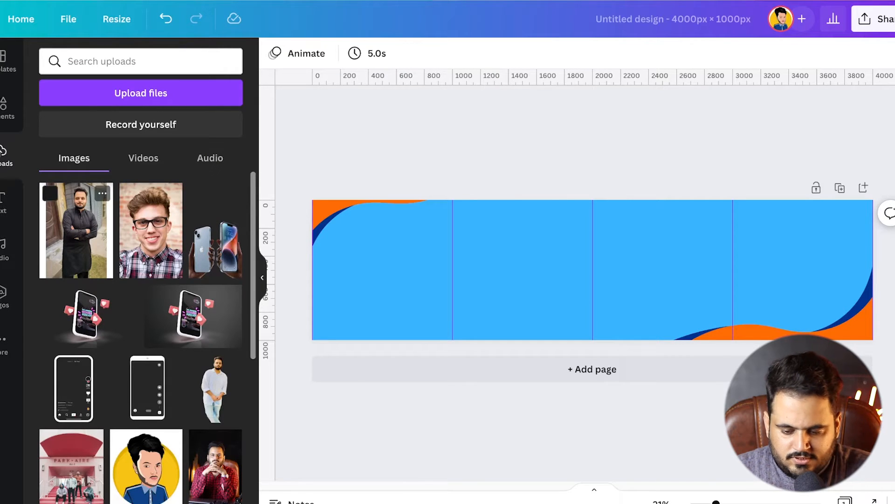
left_click(76, 230)
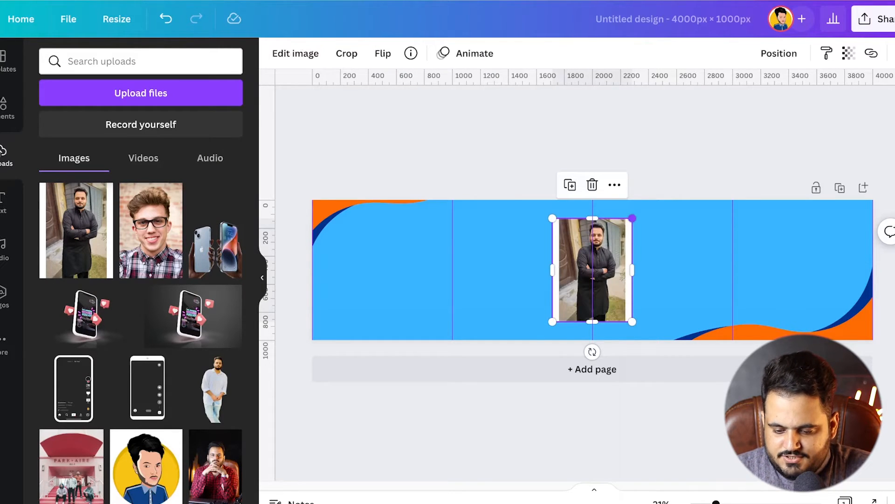
left_click_drag(633, 217, 453, 327)
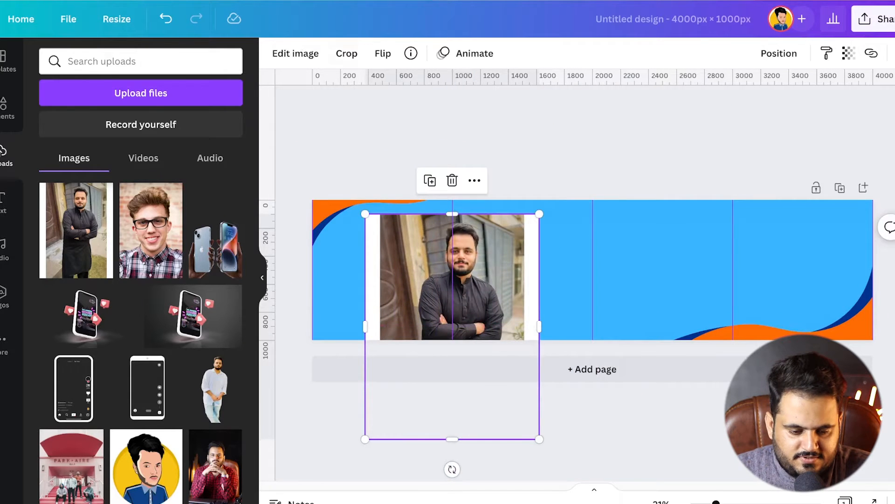
Remove the photo's background, then resize the cutout and position it in the page's bottom-left corner with head and shoulders showing
left_click(295, 53)
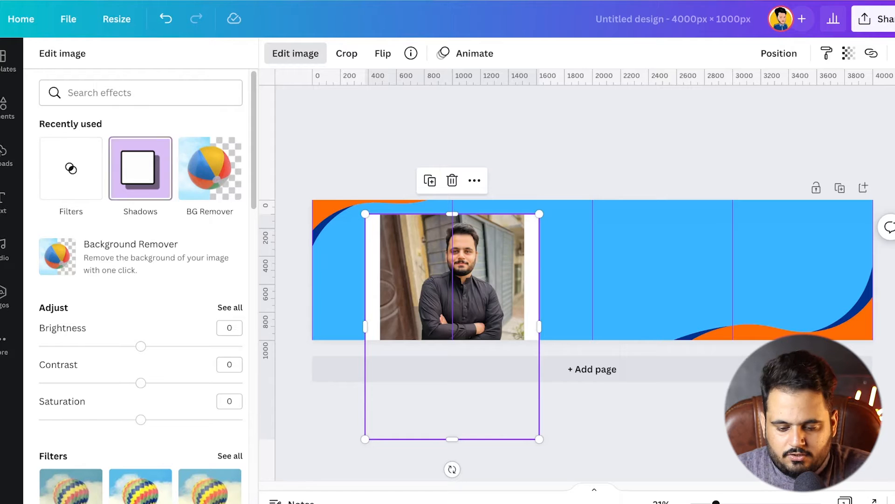
left_click(210, 168)
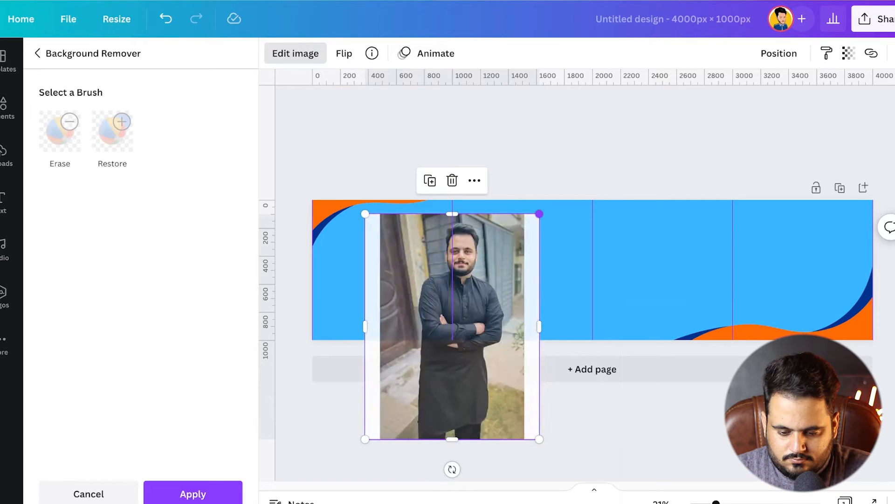
left_click_drag(540, 214, 522, 237)
left_click_drag(450, 321, 338, 342)
left_click_drag(410, 257, 434, 225)
left_click_drag(355, 322, 336, 342)
left_click(193, 493)
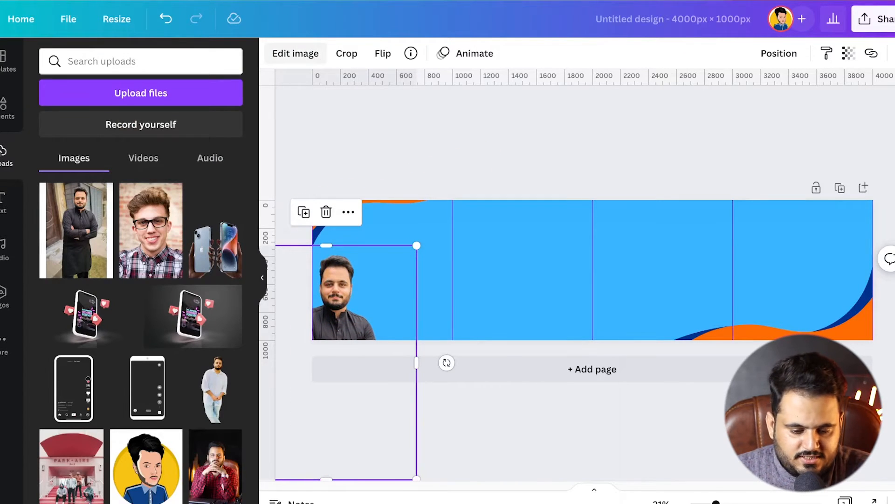
Add a Glow shadow to the man's cutout with transparency 100 and white color
left_click(295, 53)
left_click(210, 167)
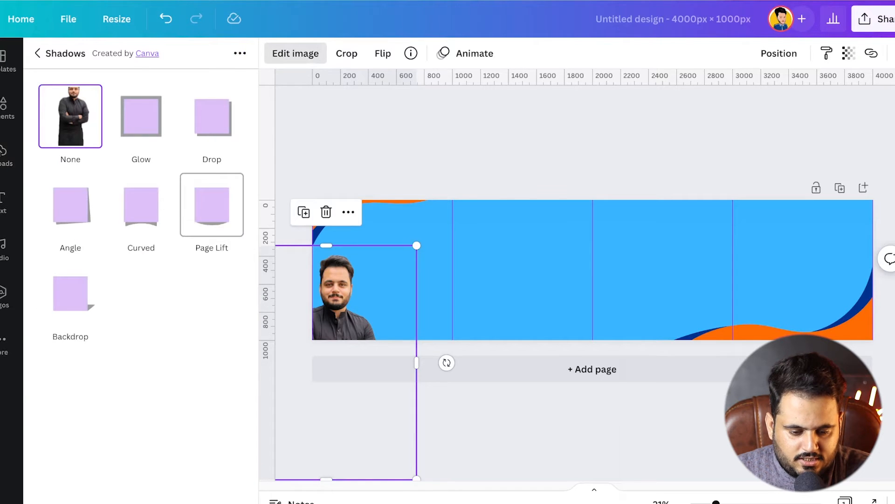
left_click(141, 116)
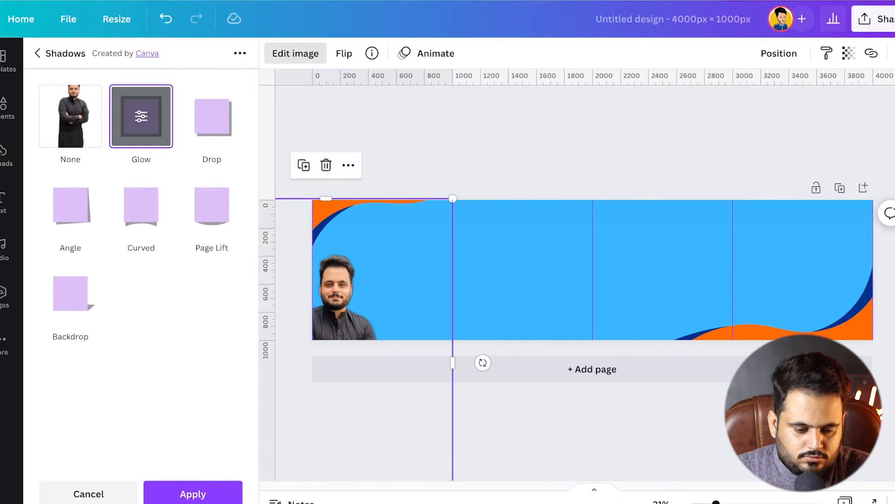
left_click(140, 116)
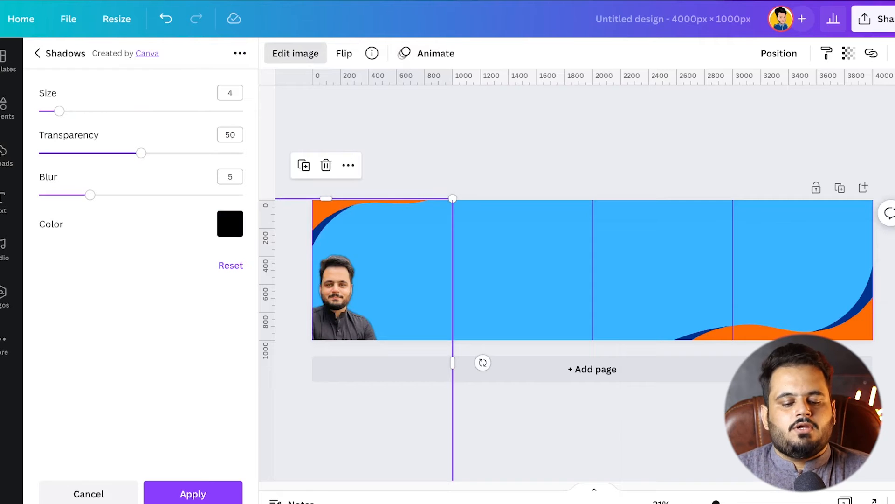
left_click_drag(141, 153, 243, 153)
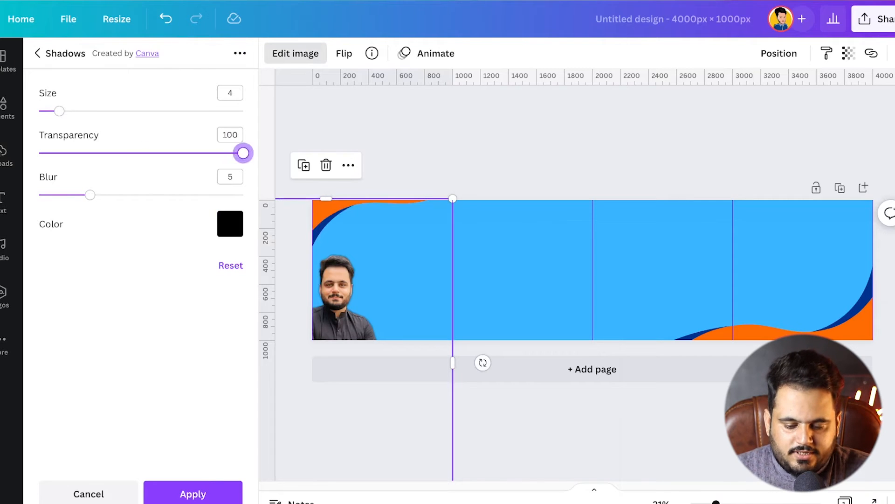
left_click(230, 223)
left_click(390, 337)
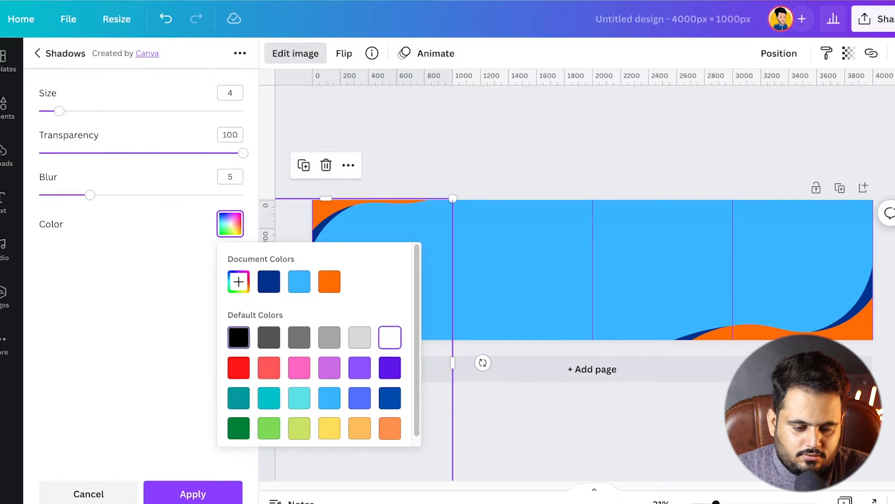
left_click(141, 317)
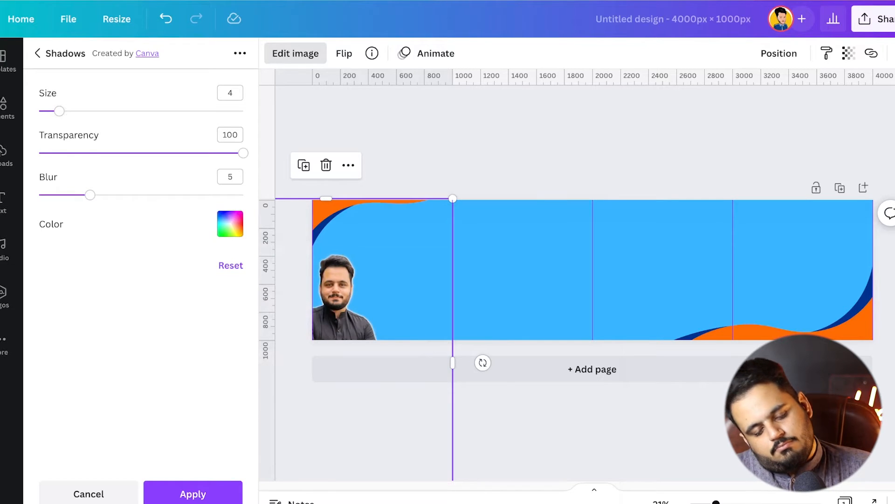
Set the glow's blur to 0 and its size to 11, and close the shadow settings
left_click_drag(90, 194, 38, 195)
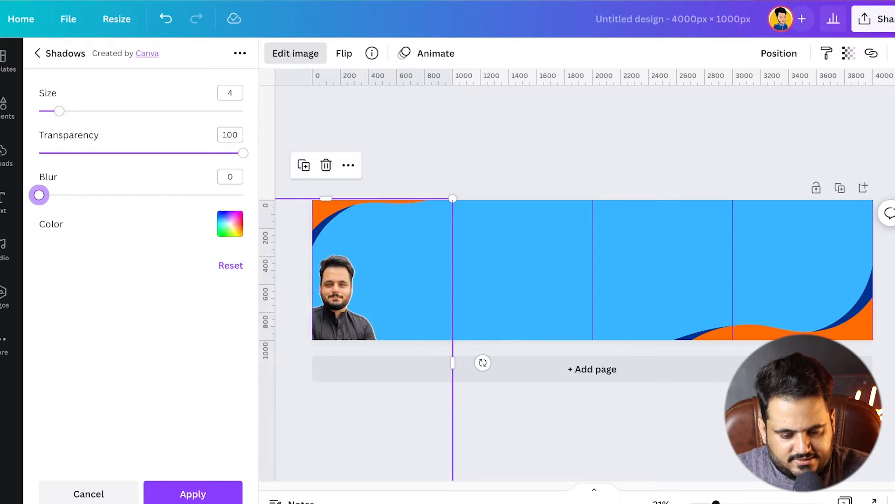
left_click_drag(59, 111, 95, 111)
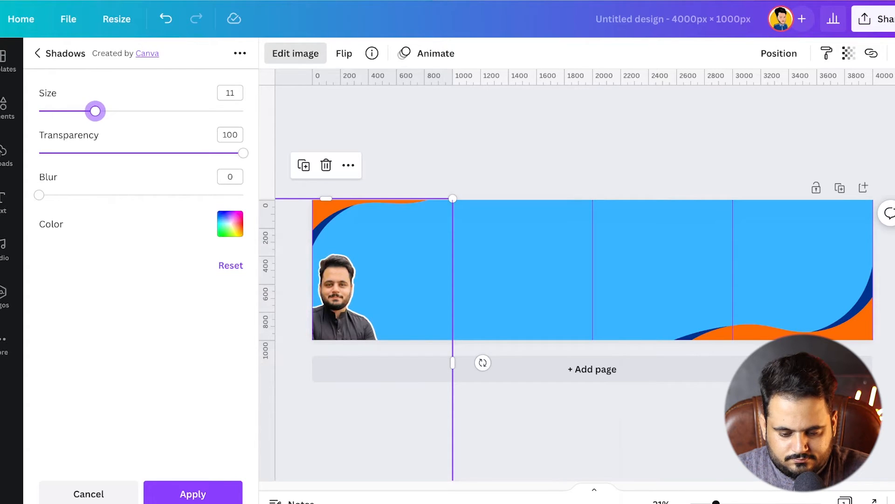
key("Escape")
key("Escape")
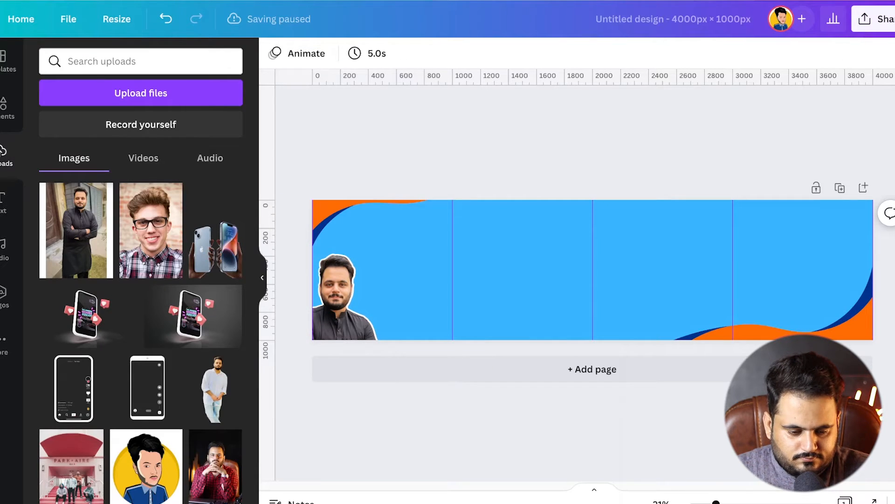
Add a heading reading "How to use Canva" on two lines, make it bold and enlarge it to size 153
left_click(5, 201)
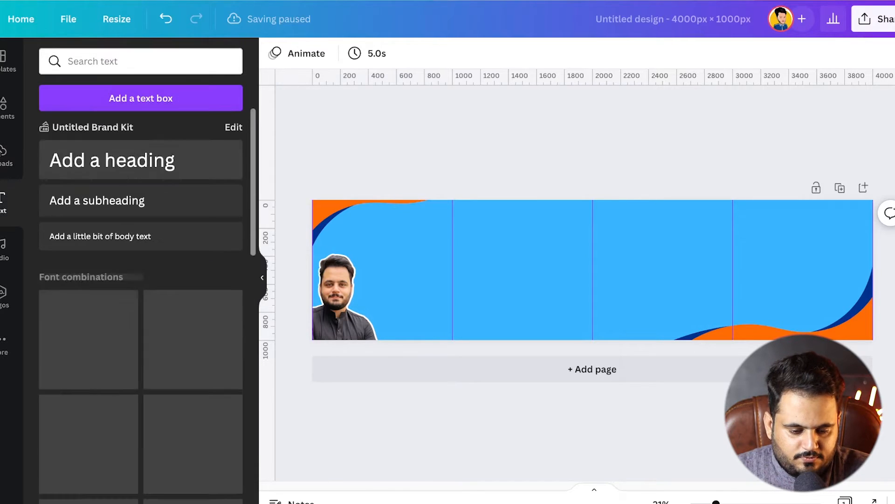
left_click(112, 160)
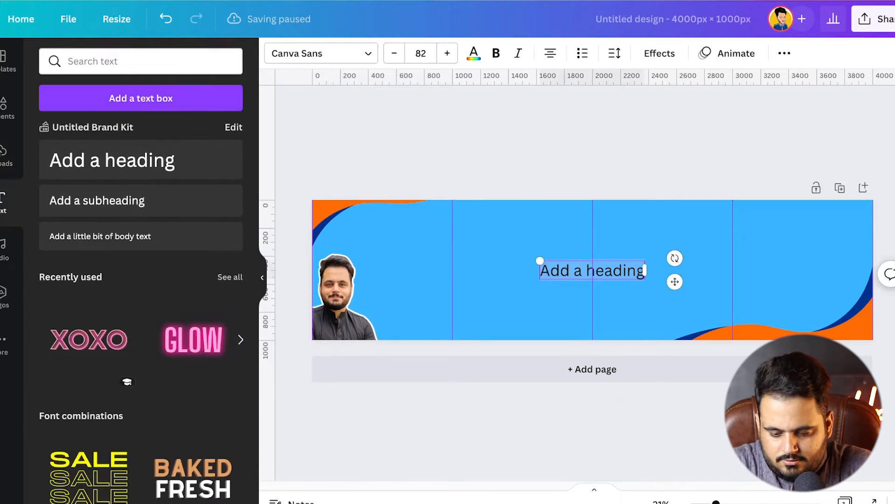
type("H")
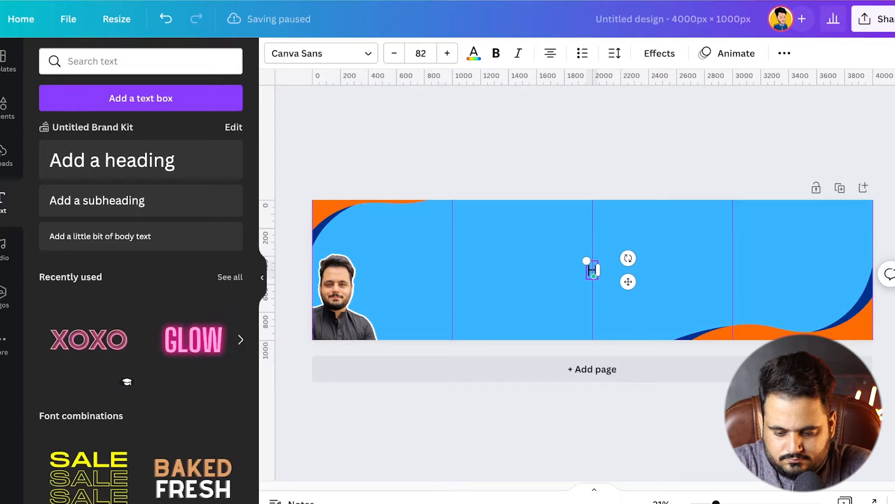
type("ow to us Canva")
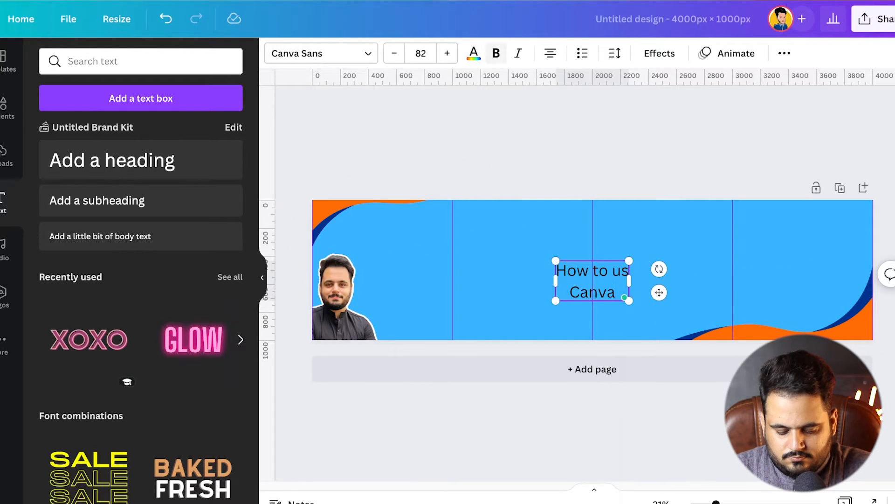
key("ctrl+a")
key("ctrl+b")
left_click_drag(555, 261, 491, 226)
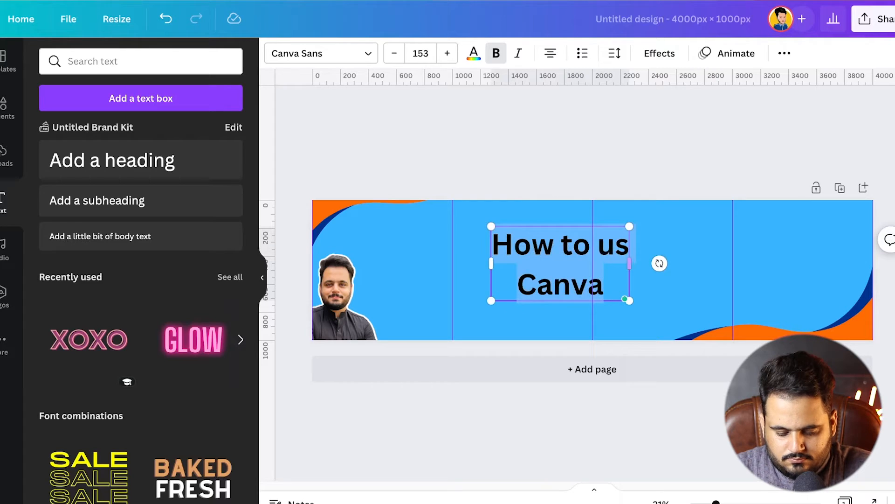
left_click(628, 246)
type("e")
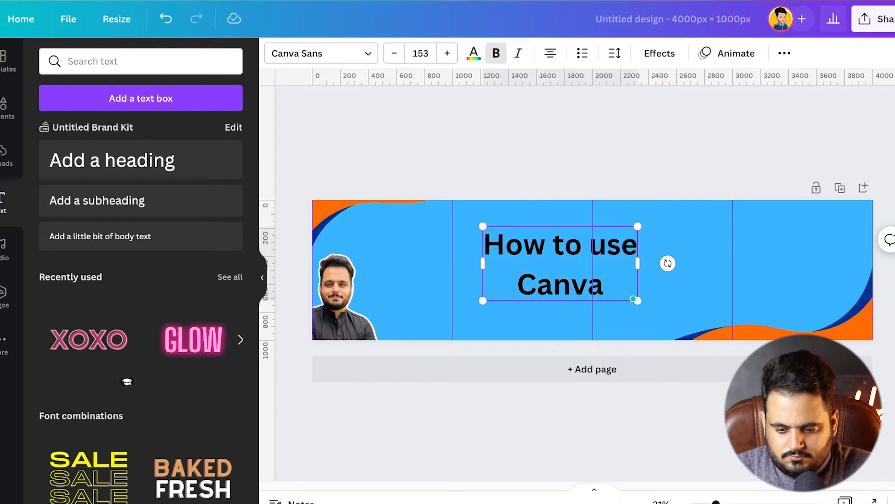
Reduce the heading's line spacing to 1.01 and color its text white
key("ctrl+a")
left_click(615, 53)
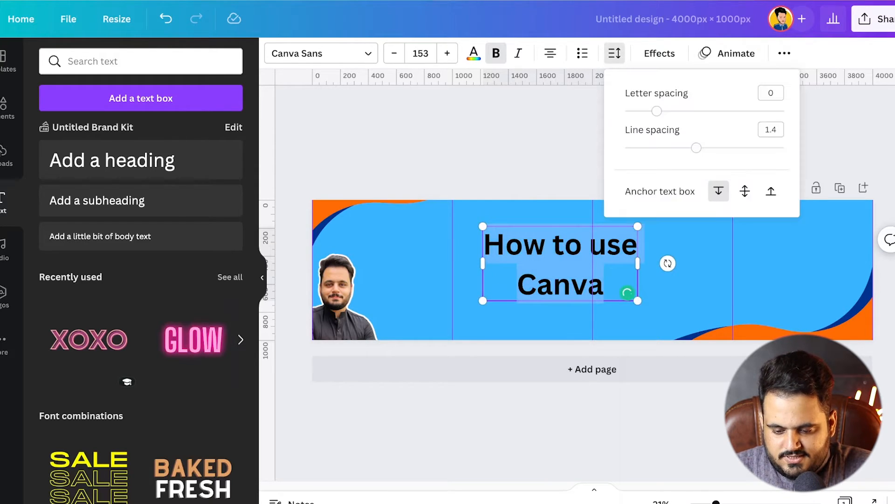
left_click_drag(696, 147, 665, 148)
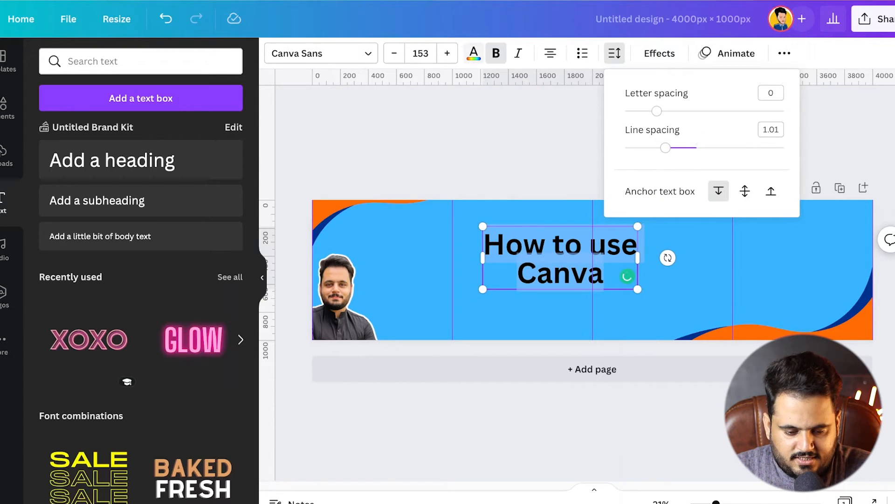
left_click(473, 52)
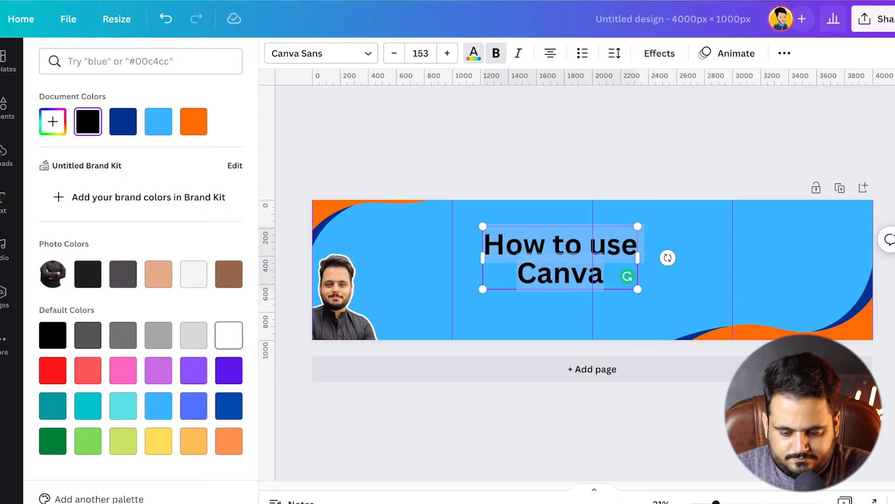
left_click(229, 335)
key("Escape")
key("Escape")
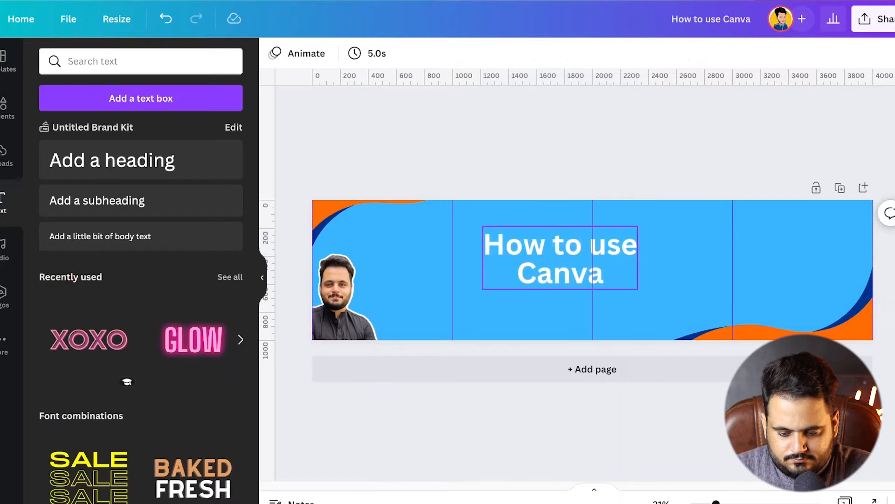
Shrink the "How to use Canva" heading to size 91.2 and place it in the first panel, up and beside the man's head
left_click(560, 257)
left_click_drag(637, 289, 405, 244)
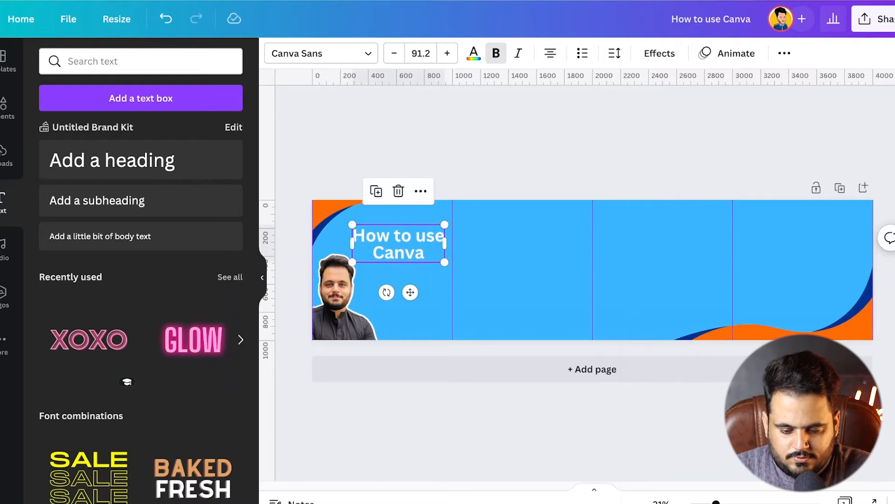
left_click(411, 161)
left_click(401, 243)
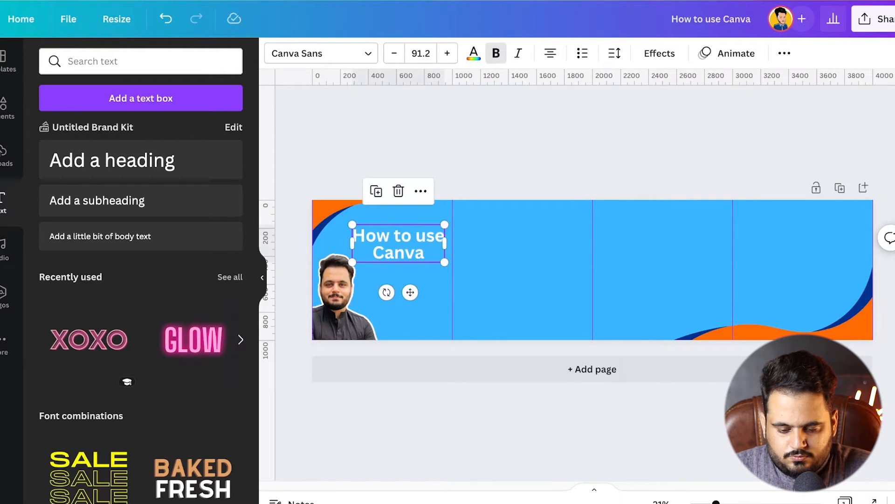
Apply a Shadow effect in black to the "How to use Canva" heading
scroll(375, 267, "up", 5)
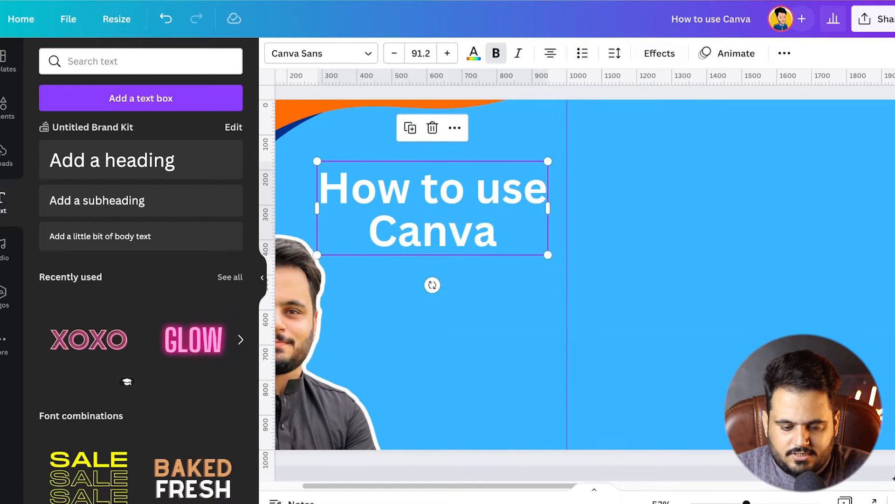
left_click(659, 53)
left_click(138, 141)
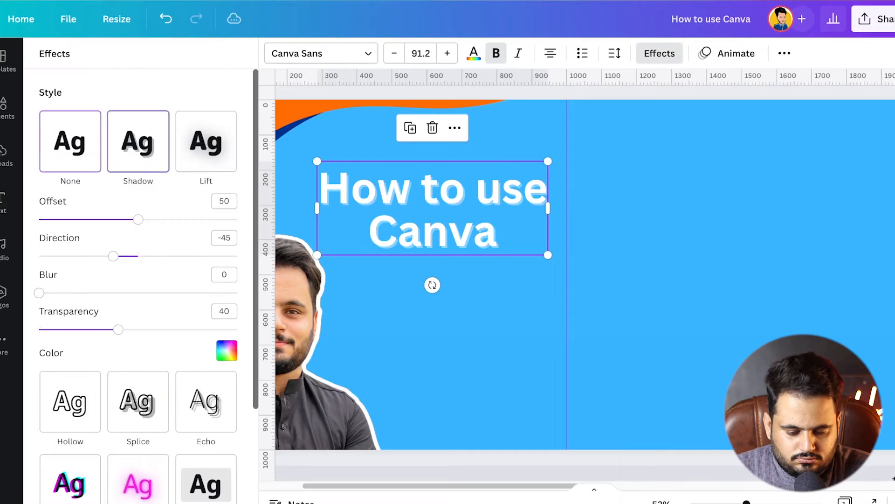
left_click(226, 350)
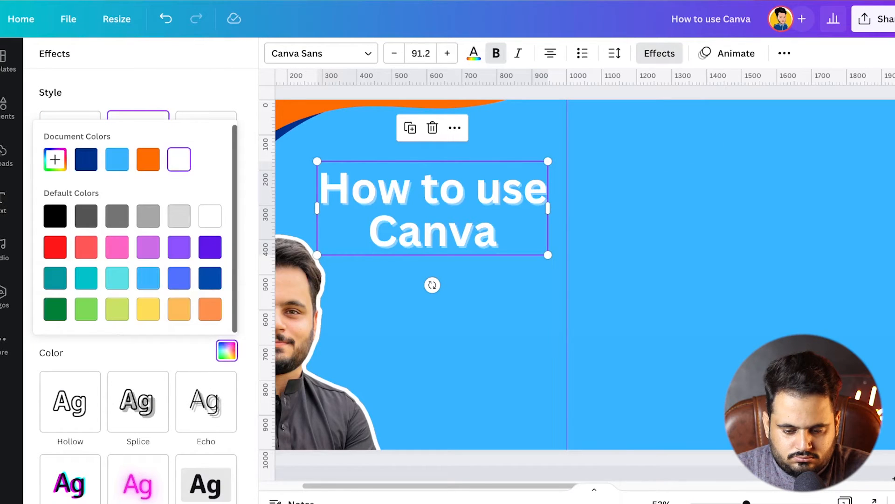
left_click(55, 216)
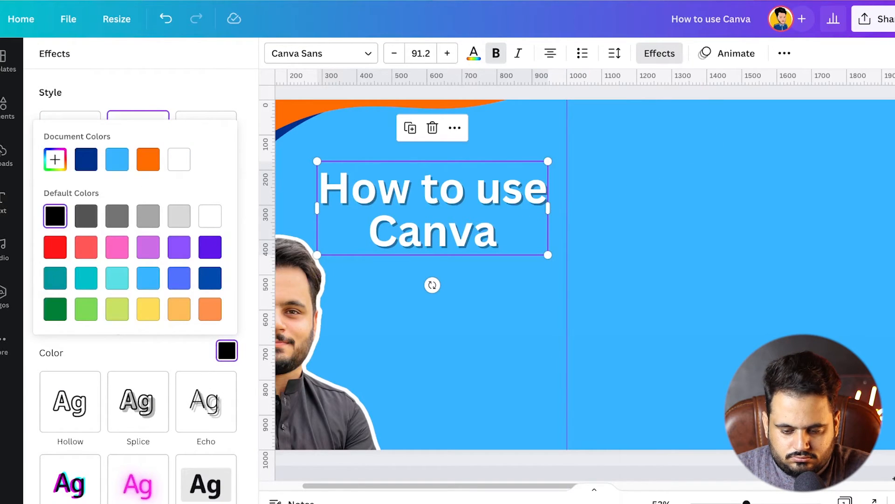
left_click(432, 355)
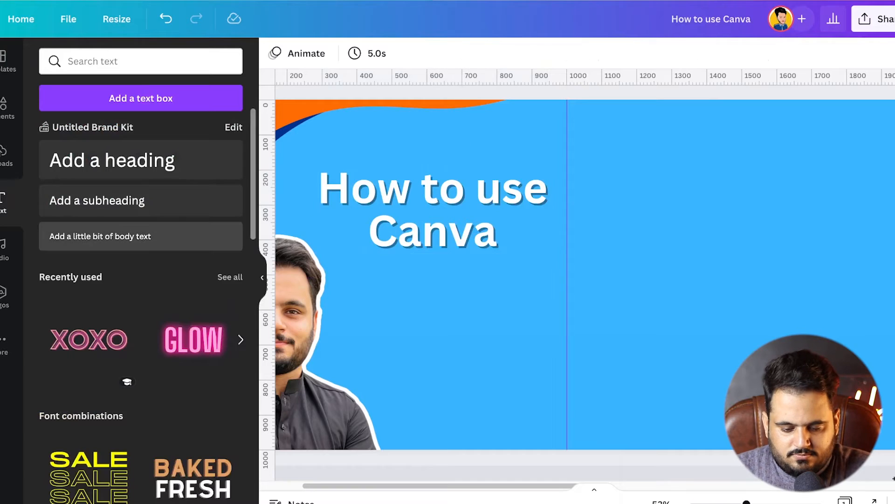
Add a subheading reading "A Complete Step by Step Guide for newbies, who are just entering into the world of visuals"
left_click_drag(138, 200, 672, 279)
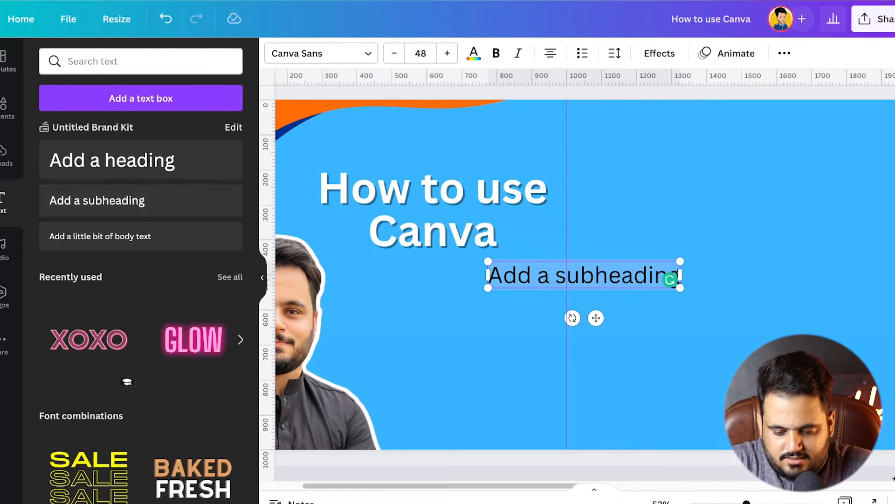
type("A Com")
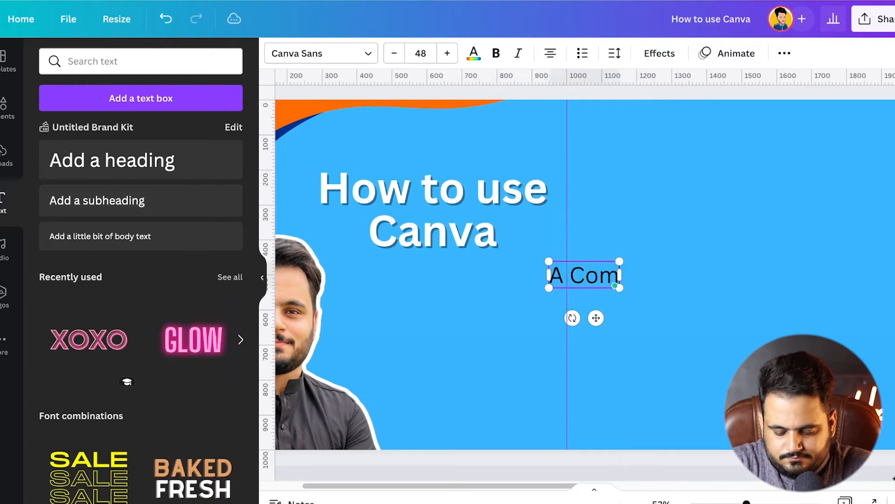
type("plete Step by Step")
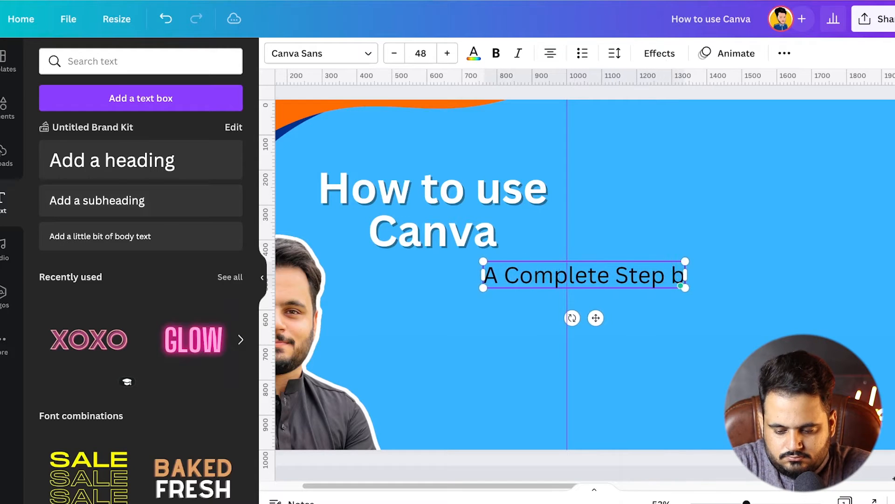
key("Return")
type("Guide for newbies, who a")
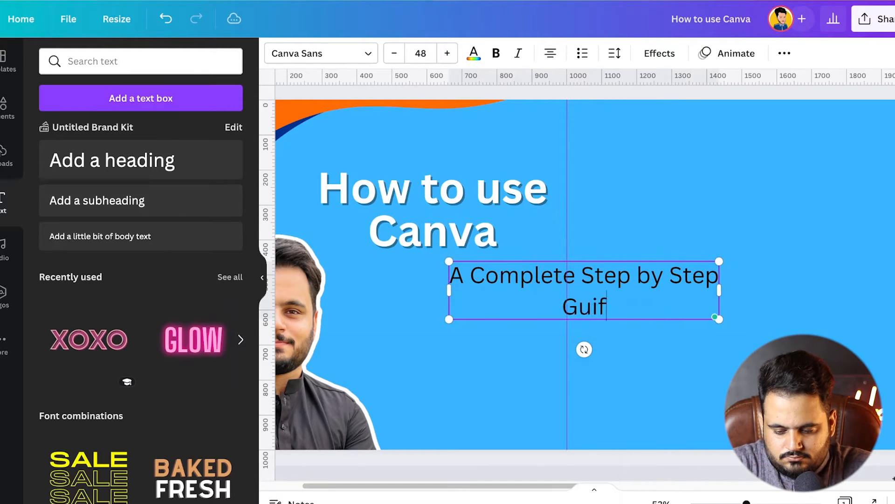
type("re just entering intro")
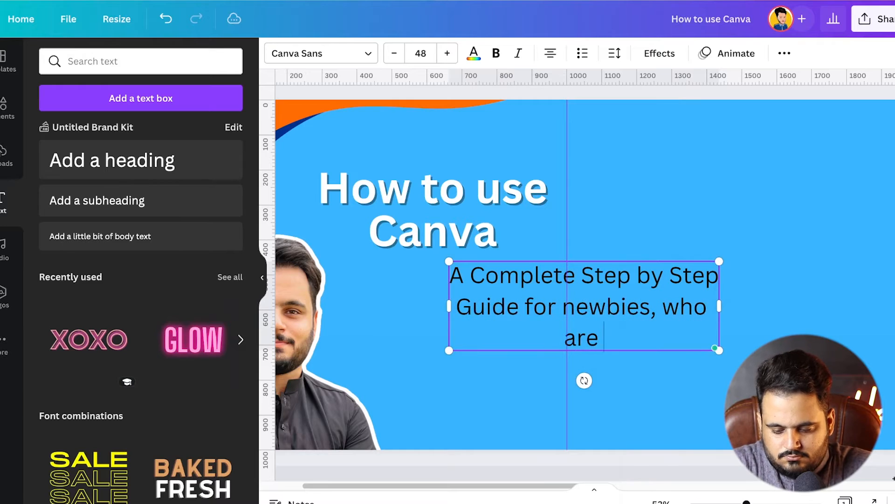
key("BackSpace")
key("BackSpace")
type("o the wq")
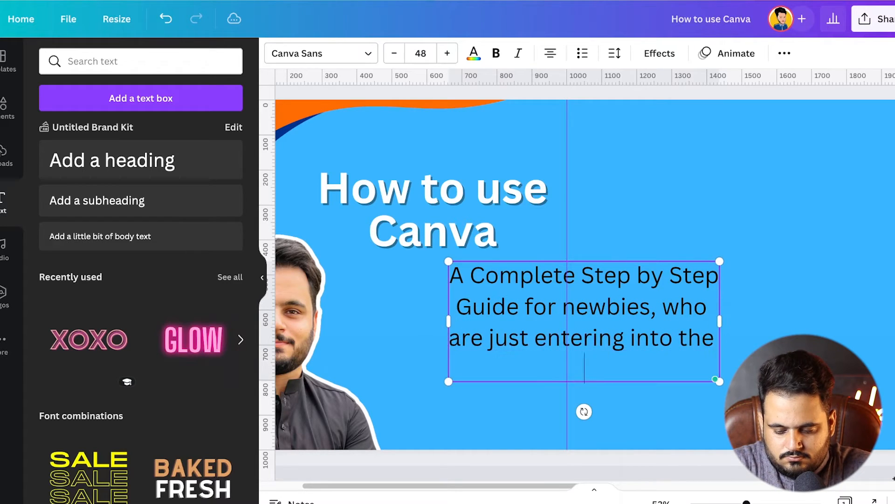
key("BackSpace")
type("orld of visula")
key("BackSpace")
key("BackSpace")
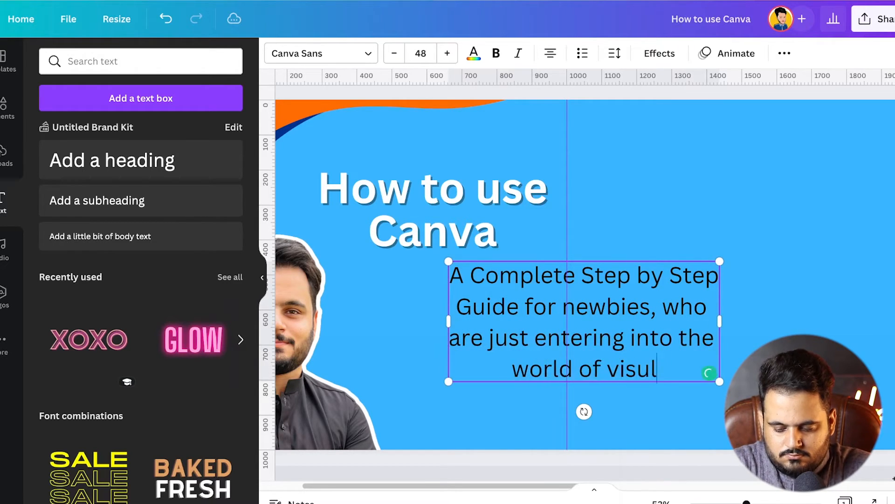
type("als")
left_click(560, 466)
Color the subheading text about the step by step guide white
left_click(583, 322)
left_click(584, 322)
left_click(474, 53)
left_click(229, 122)
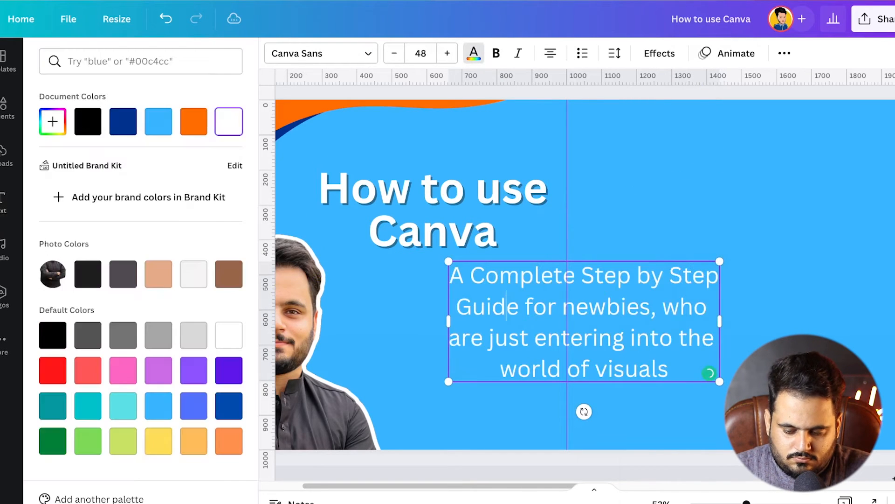
left_click(433, 210)
Shrink the subheading to size 33.7, keep it center-aligned and position it directly beneath the "How to use Canva" heading
left_click_drag(583, 322, 511, 354)
left_click_drag(647, 414, 567, 378)
left_click_drag(472, 336, 433, 309)
left_click(550, 53)
left_click(550, 53)
left_click(550, 53)
left_click(550, 53)
left_click(550, 53)
left_click(550, 53)
left_click(550, 53)
scroll(432, 299, "down", 1)
left_click_drag(432, 277, 438, 273)
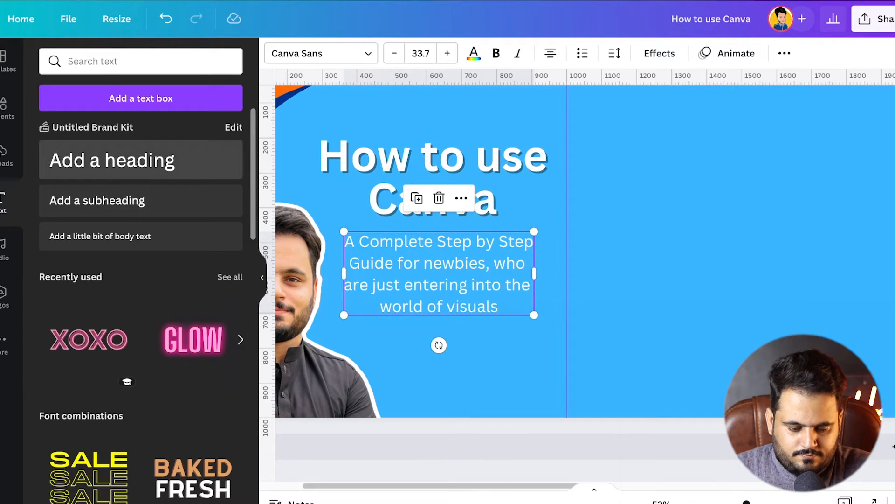
Add another subheading below the guide text, containing a hyphen followed by the author's full name
left_click(94, 200)
type("A Gui")
key("BackSpace")
key("BackSpace")
key("BackSpace")
key("BackSpace")
key("BackSpace")
type("by Hamza Ali")
key("ctrl+a")
left_click(402, 330)
key("BackSpace")
key("BackSpace")
key("BackSpace")
type("-")
key("BackSpace")
key("BackSpace")
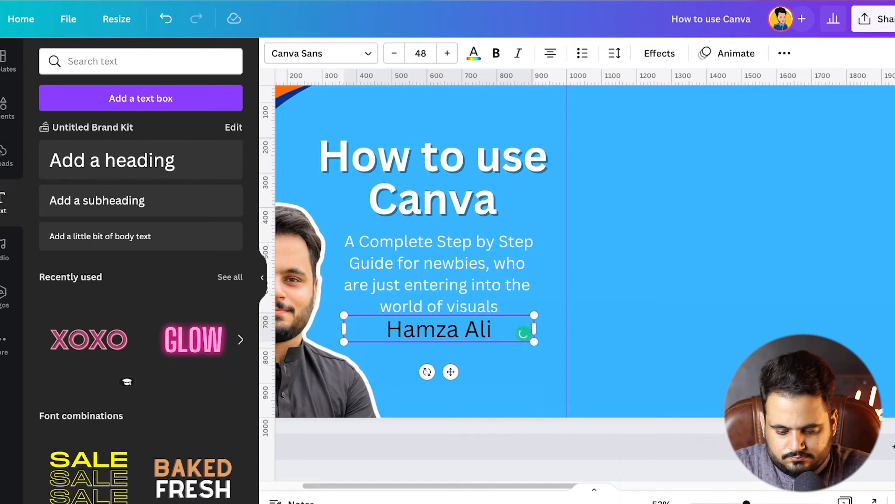
type("-")
Make the author's name line bold and color it yellow
key("ctrl+a")
left_click(496, 54)
left_click(473, 53)
left_click(193, 441)
left_click(158, 441)
Apply a black Shadow effect to the author's name line and move it slightly down from the guide text
left_click(660, 54)
left_click(138, 142)
left_click(227, 350)
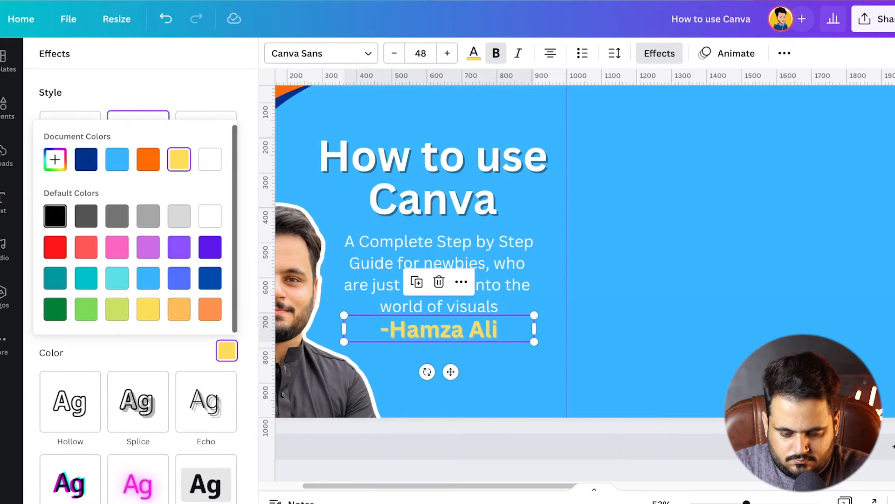
left_click(54, 214)
left_click_drag(440, 329, 439, 338)
left_click(466, 469)
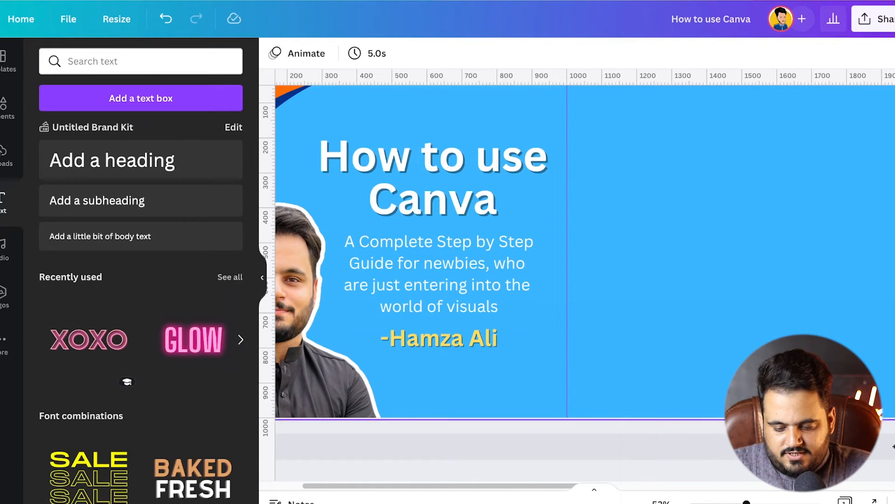
Add a heading in the second panel reading "LEARN CANVA BY" followed by the author's full name in capitals
scroll(583, 280, "right", 5)
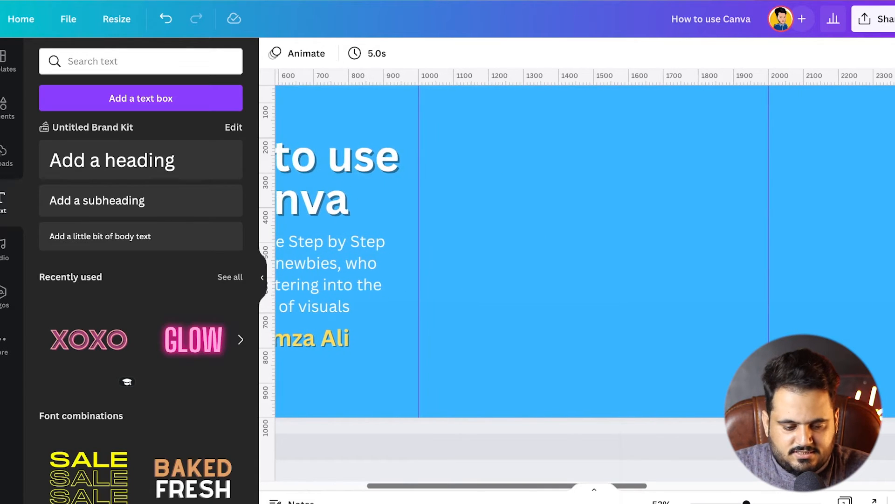
scroll(583, 280, "left", 1)
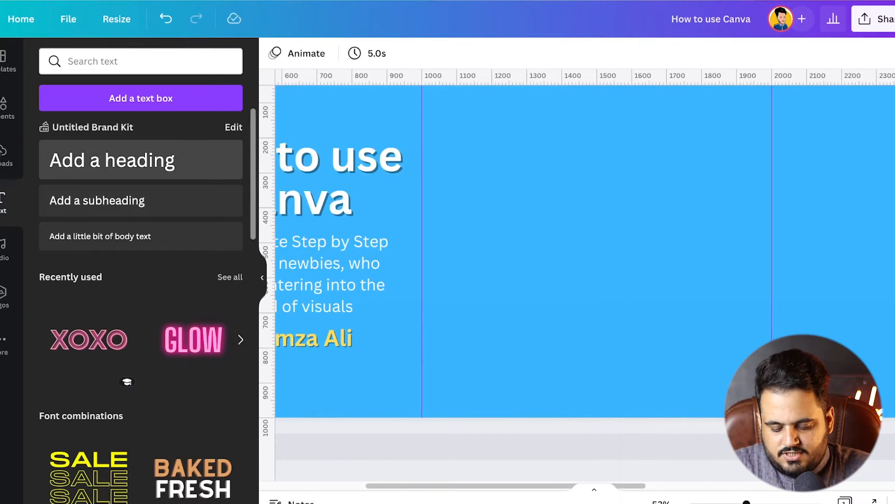
left_click_drag(154, 166, 704, 260)
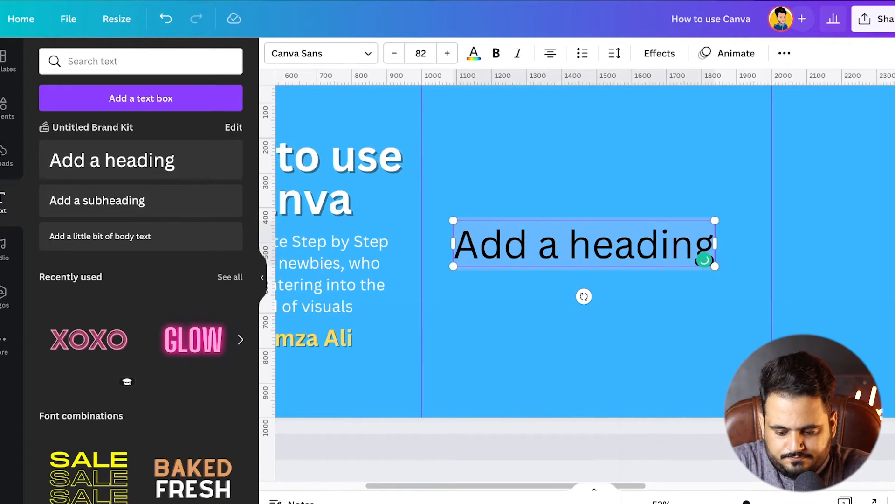
type("CANV")
key("BackSpace")
key("BackSpace")
key("BackSpace")
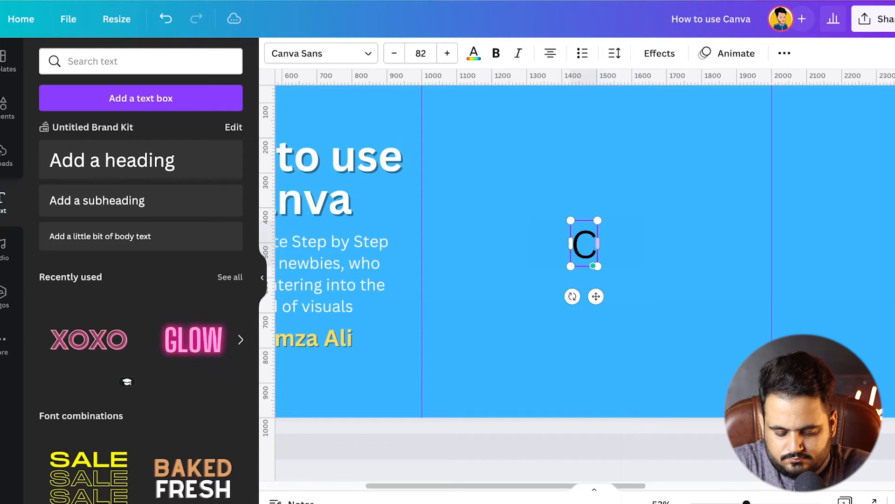
key("BackSpace")
type("LEA")
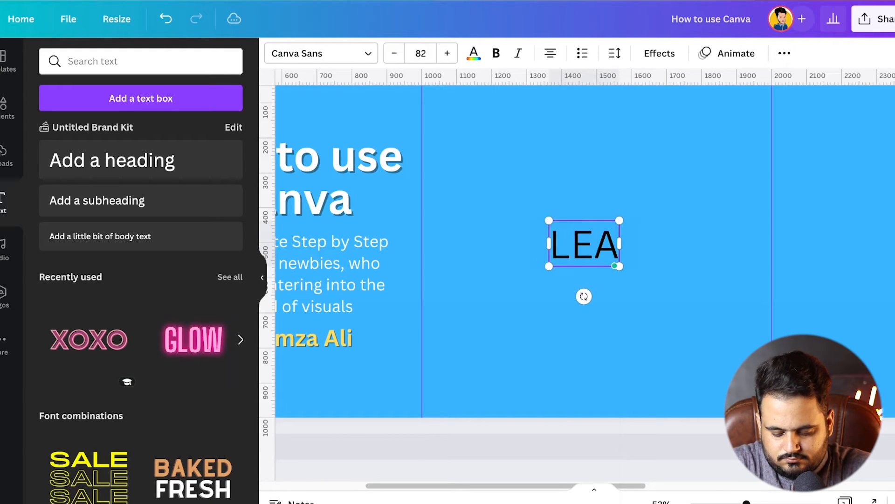
type("RN CANVA BY HAMZA ALI")
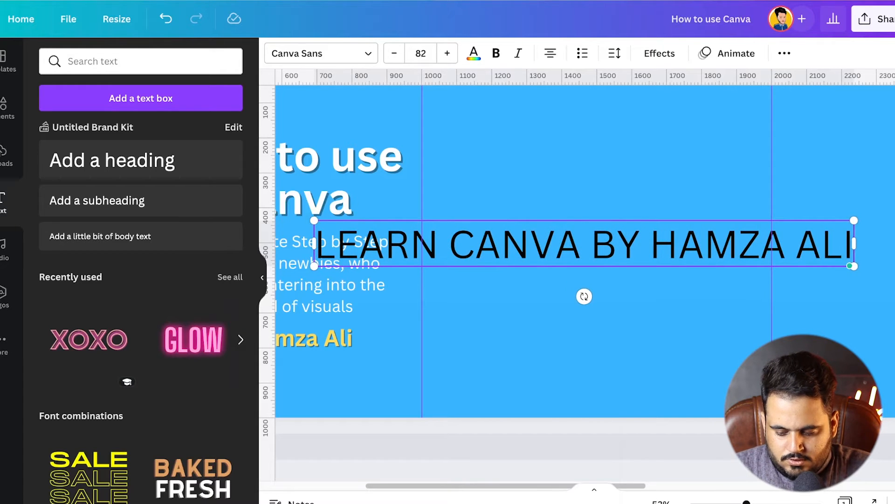
Set the second-panel heading in white TAN Ashford and widen its text box so the text fits on one line
scroll(585, 280, "down", 5)
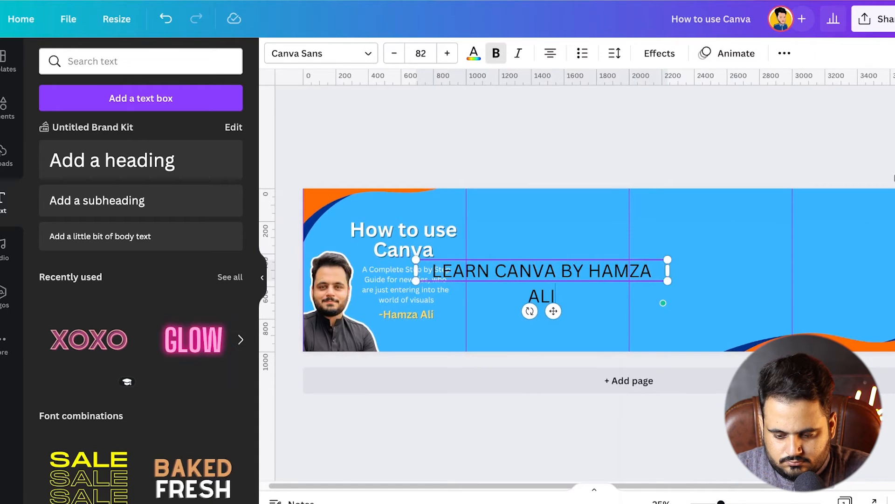
left_click_drag(668, 270, 712, 278)
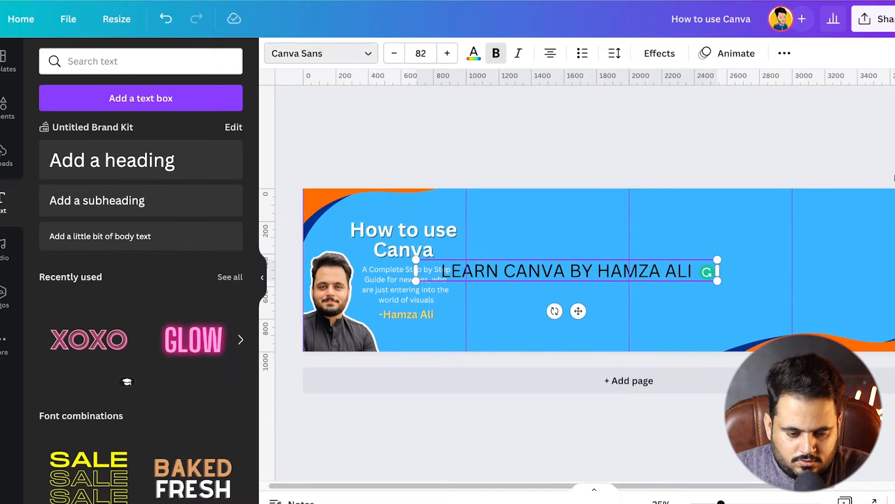
left_click(317, 53)
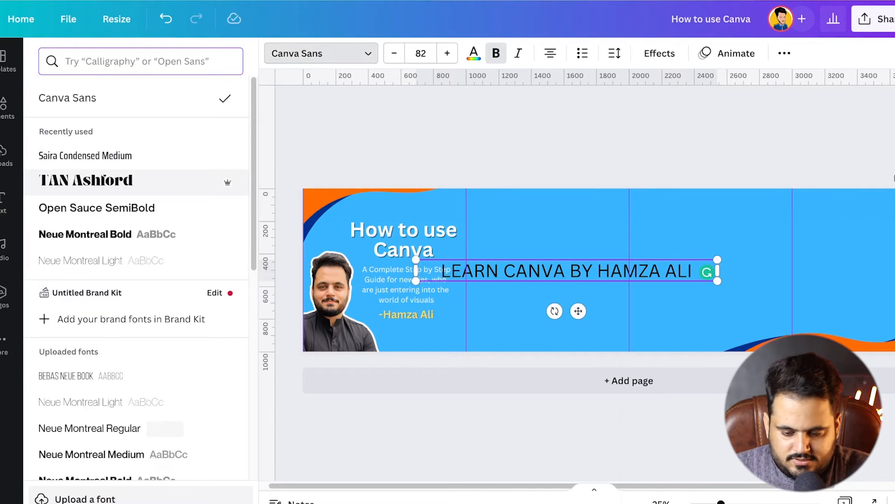
left_click(86, 180)
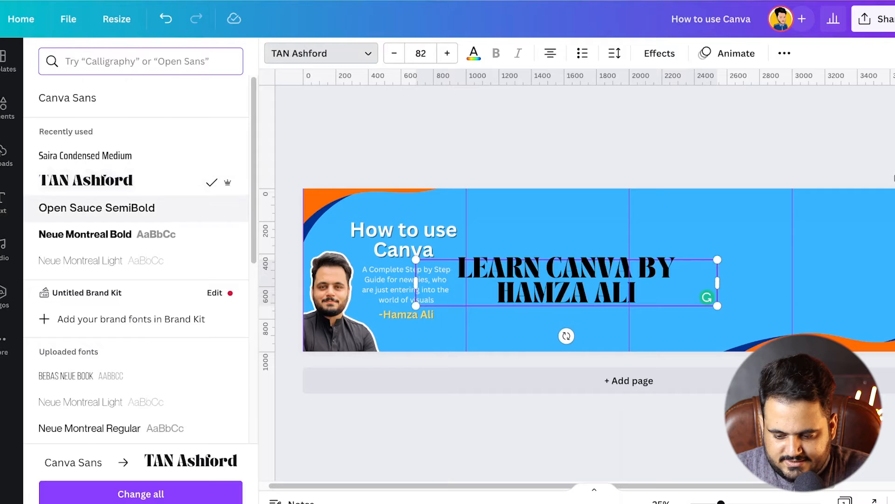
left_click_drag(717, 282, 814, 271)
left_click(473, 53)
left_click(228, 370)
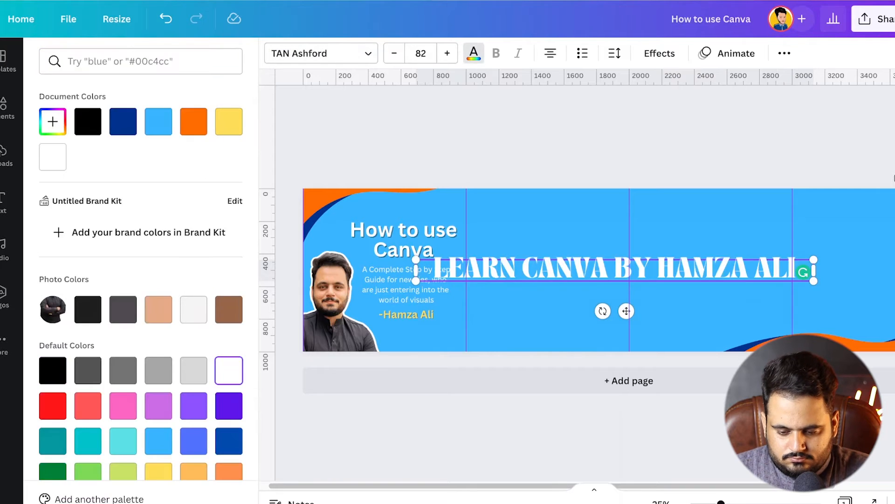
left_click(559, 149)
Duplicate the white heading into six evenly stacked rows that fill the banner's height from the second panel onward
left_click_drag(606, 269, 648, 326)
left_click(647, 214, "shift")
left_click(648, 296, "shift")
left_click(647, 269, "shift")
left_click(648, 241, "shift")
left_click(648, 214, "shift")
left_click_drag(648, 214, 647, 207)
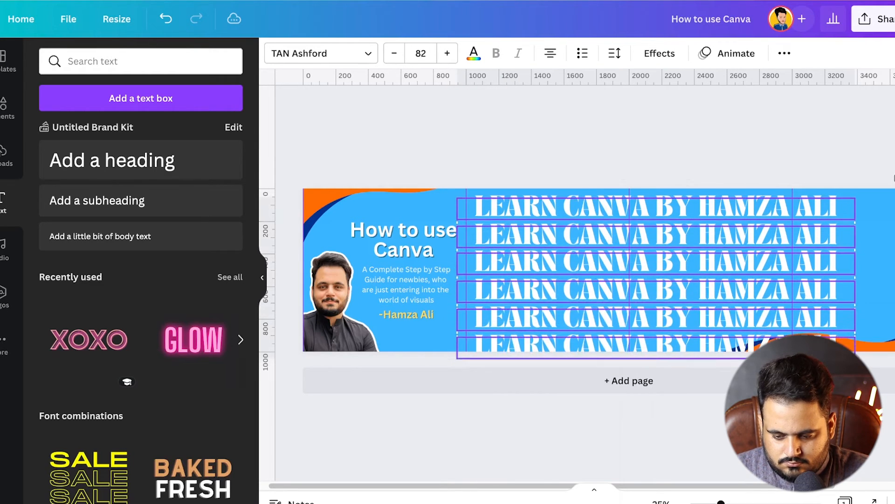
Send the six heading rows backward until they sit behind the orange and blue wave graphic
right_click(583, 208)
left_click(645, 303)
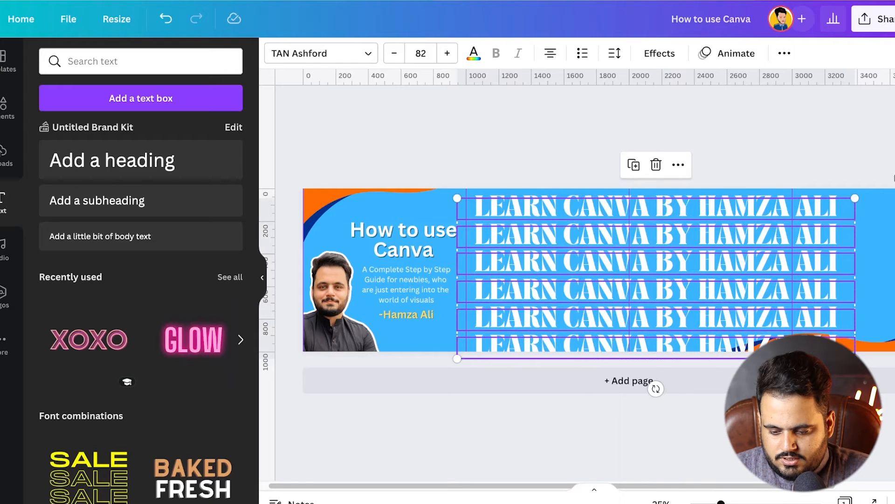
right_click(718, 280)
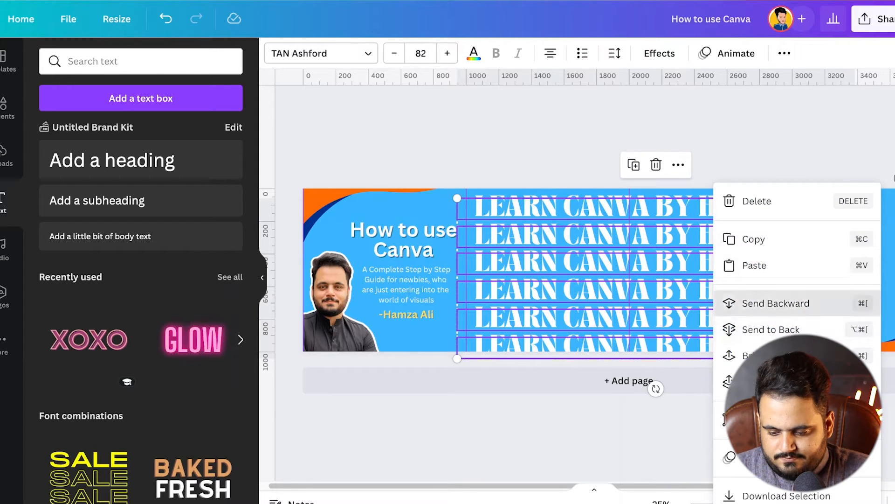
left_click(755, 302)
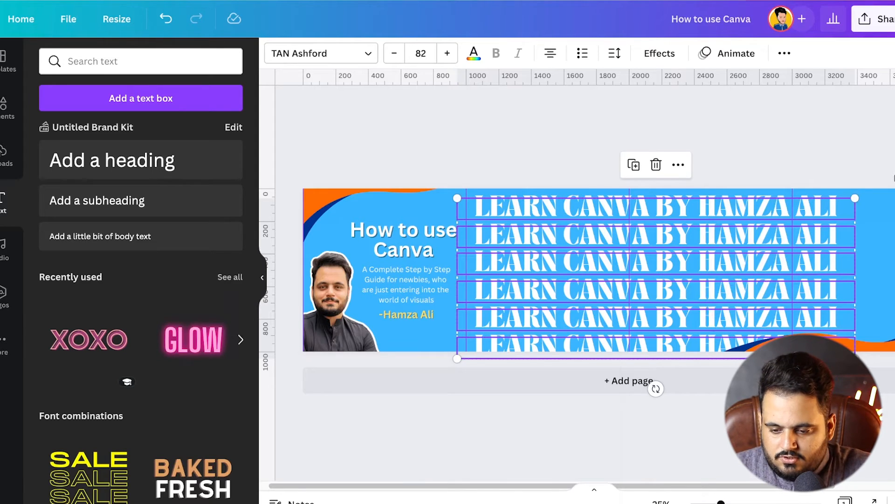
Group the six heading rows and set the group's transparency to 15
key("ctrl+g")
left_click(784, 53)
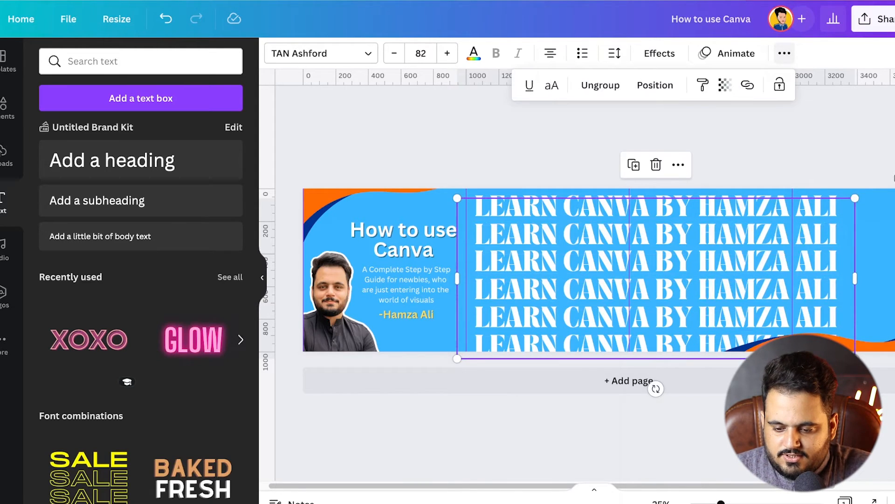
left_click(725, 85)
left_click_drag(720, 137, 615, 137)
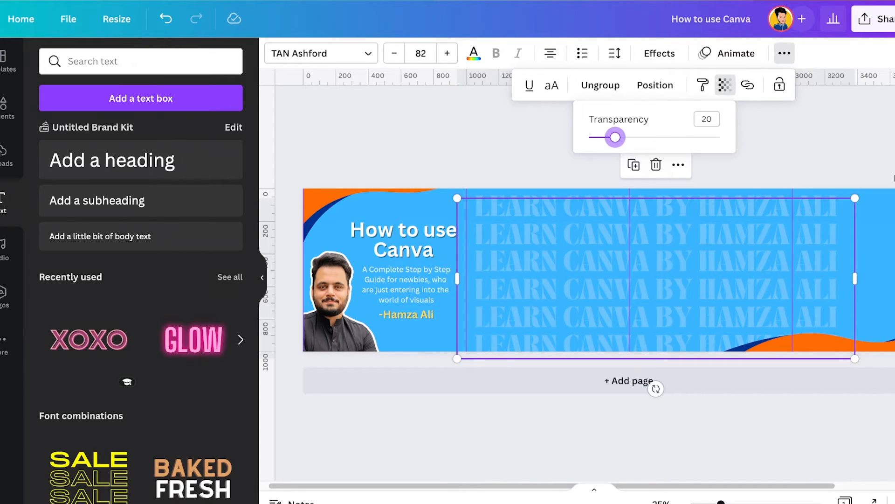
left_click_drag(615, 137, 605, 137)
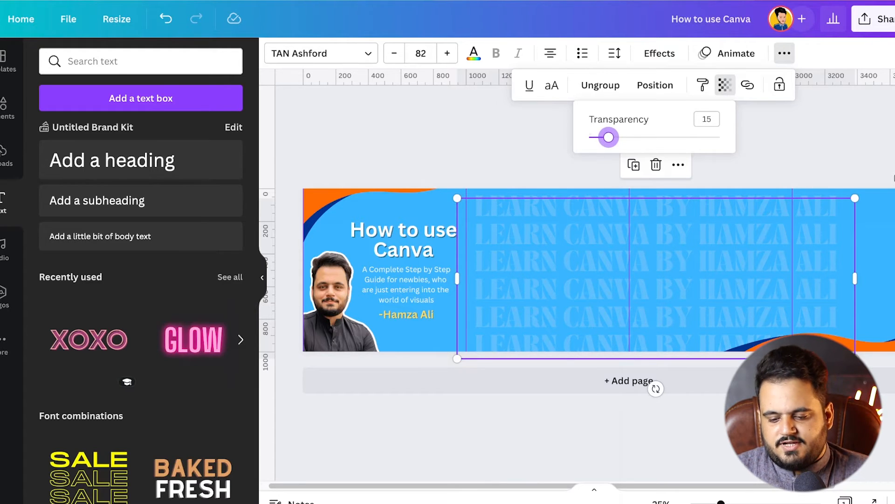
key("Escape")
key("Escape")
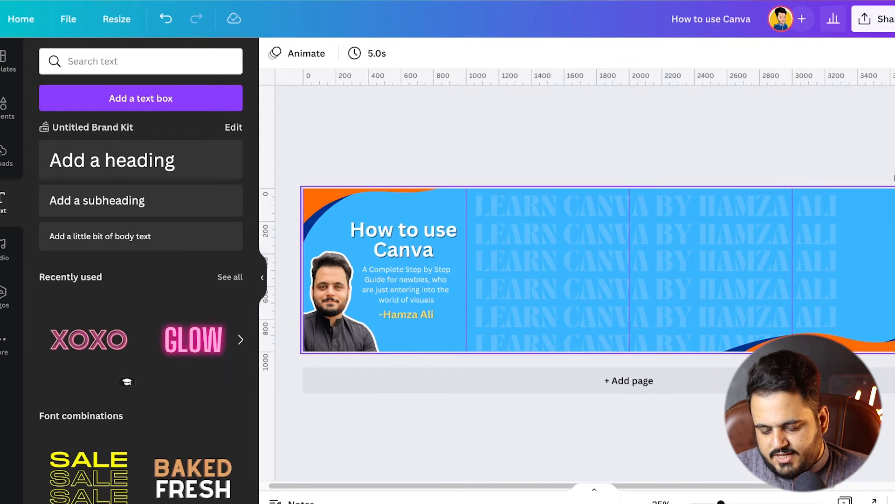
Enlarge the faded text group to font size 106 so it spans panels two to four
left_click(656, 208)
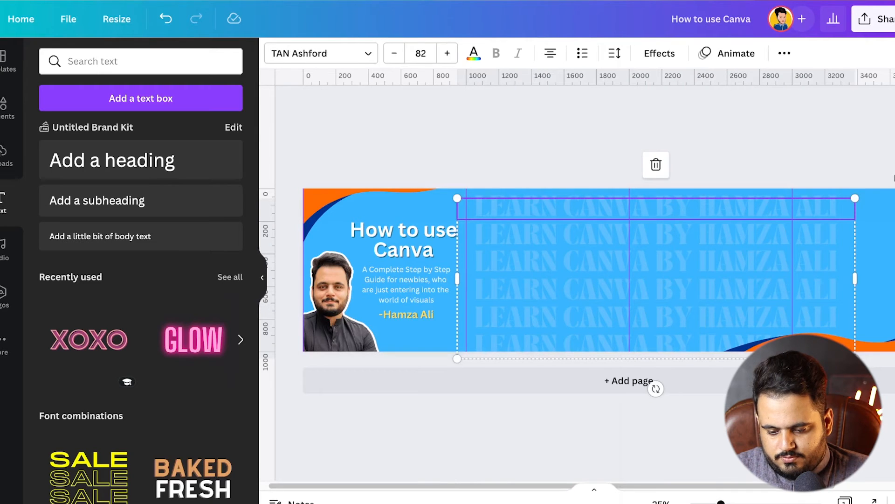
left_click_drag(720, 502, 711, 502)
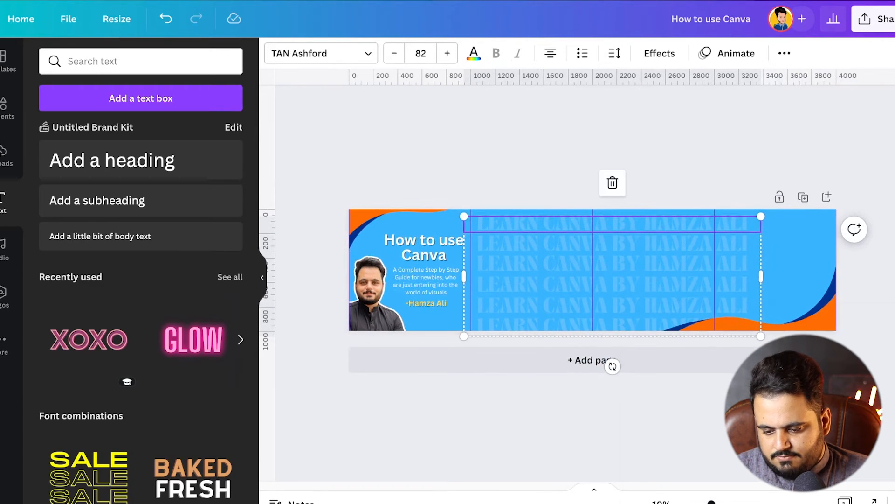
left_click_drag(761, 215, 849, 180)
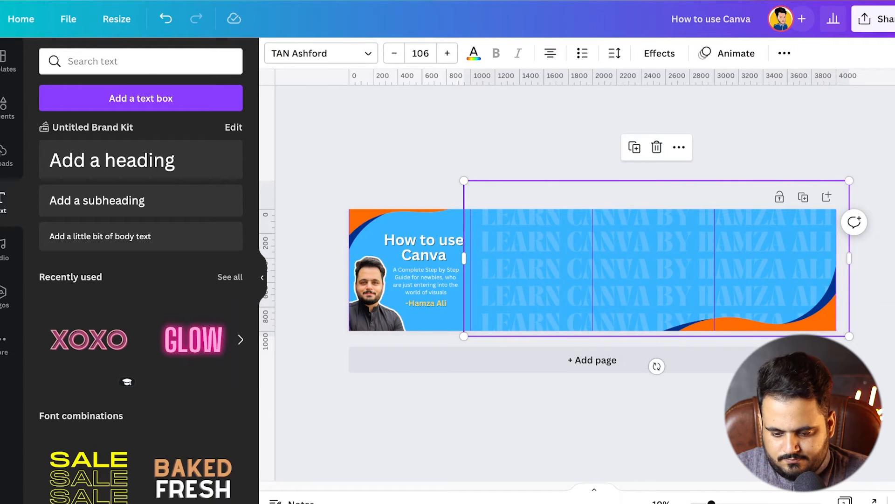
Try to move the enlarged text group down to the banner's top edge
left_click_drag(656, 244, 652, 273)
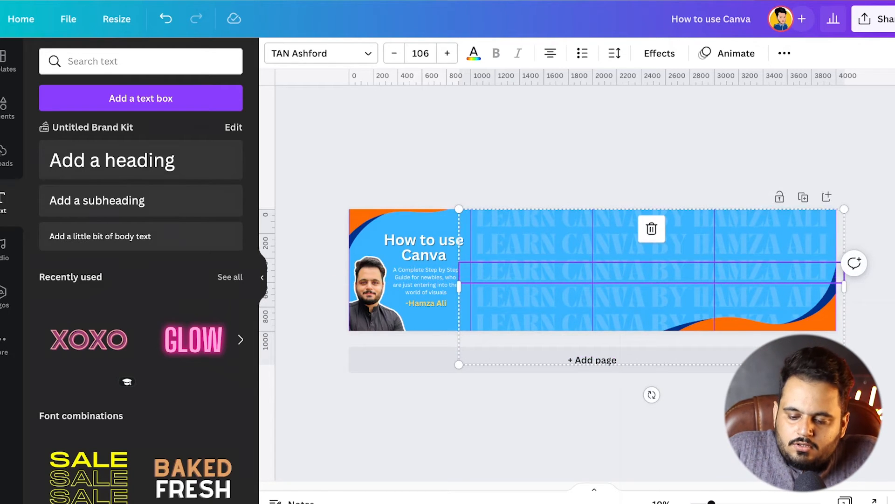
key("Escape")
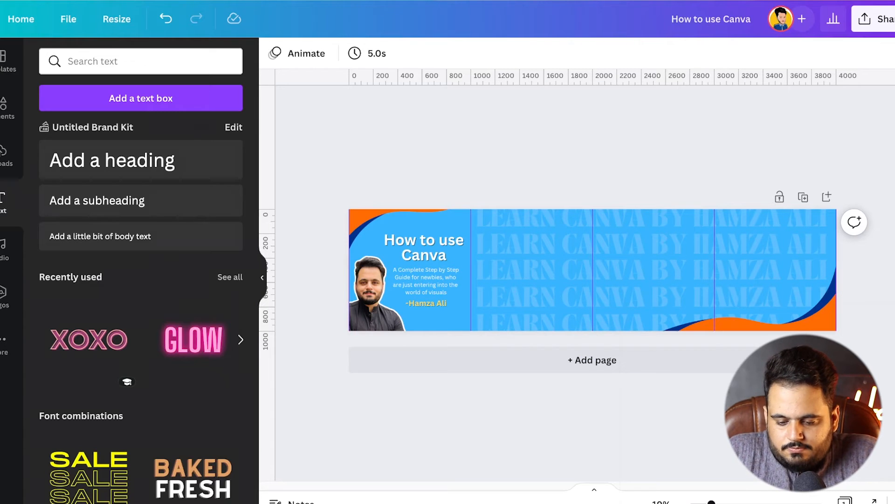
left_click(652, 246)
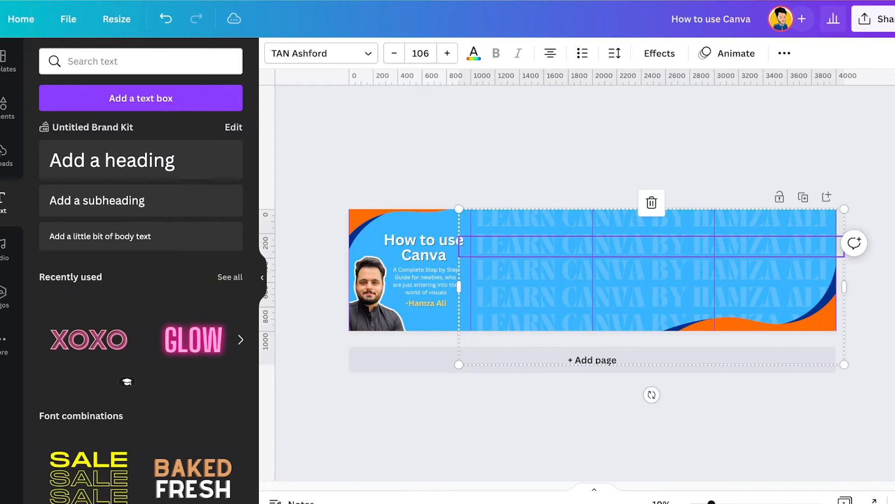
left_click(784, 53)
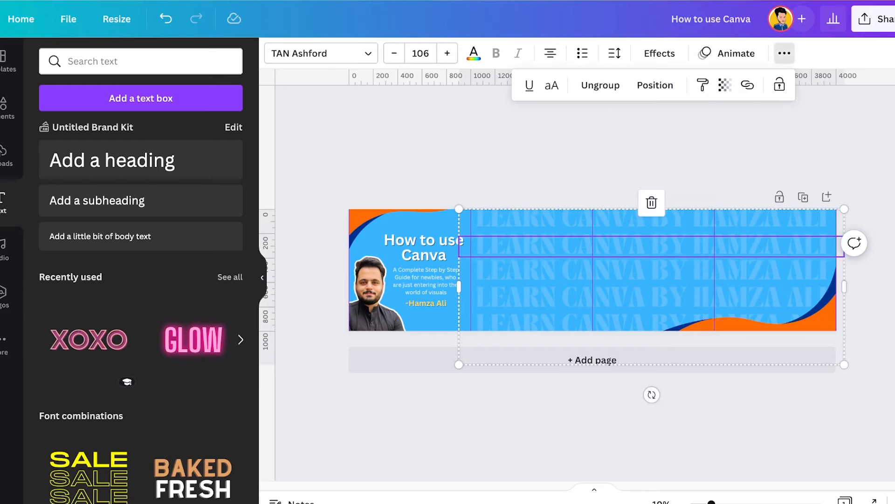
left_click(725, 85)
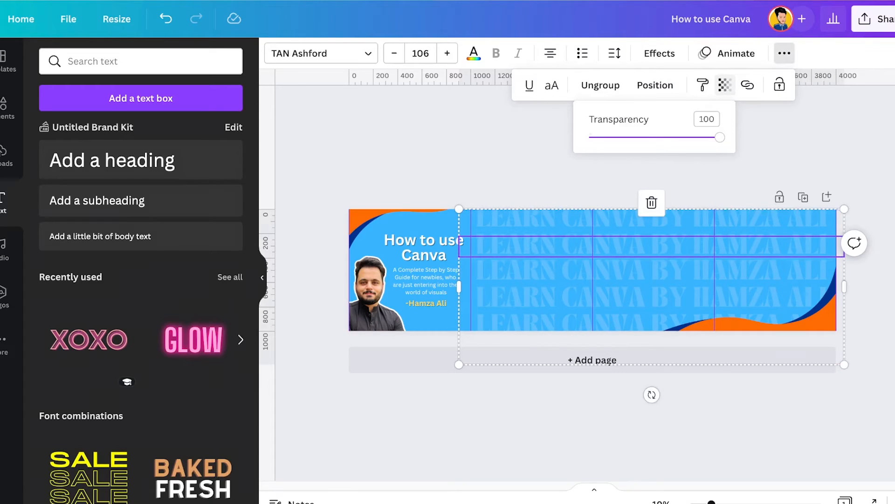
key("ctrl+z")
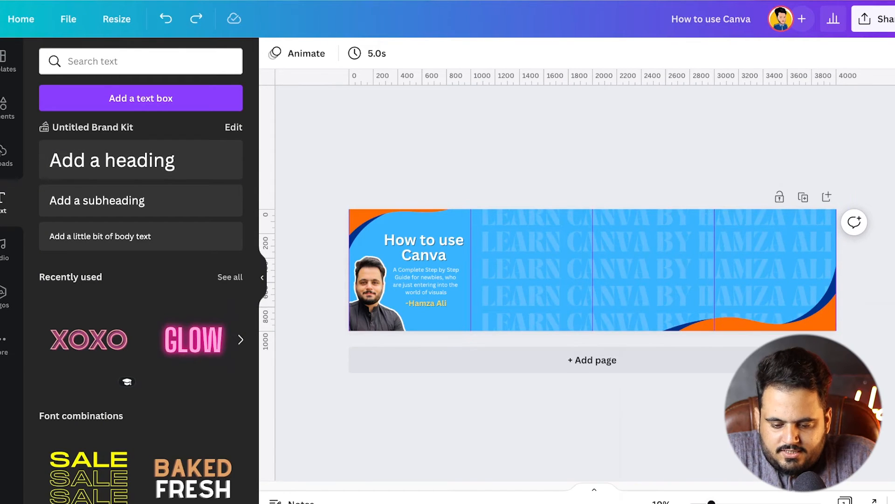
Shift the faded text group slightly left, closer to the second panel's left guide
scroll(590, 269, "up", 5)
scroll(590, 270, "down", 1)
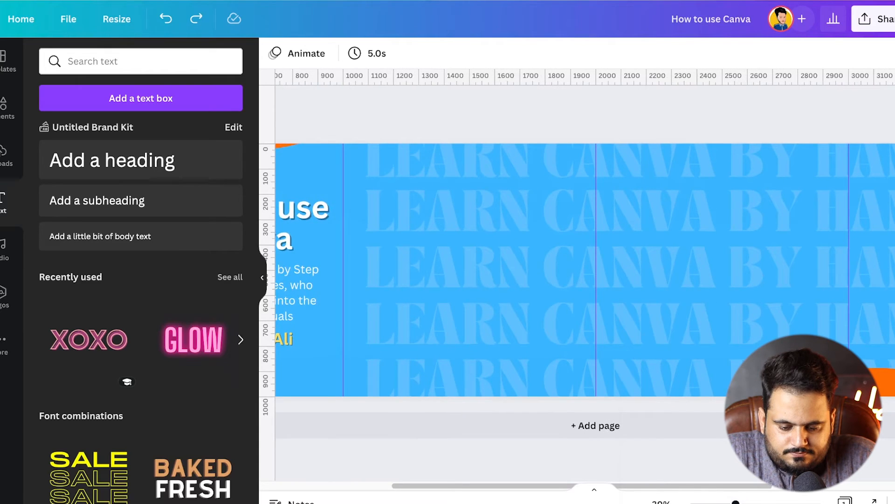
mouse_move(606, 273)
left_mouse_down()
mouse_move(590, 282)
mouse_move(589, 273)
left_mouse_up()
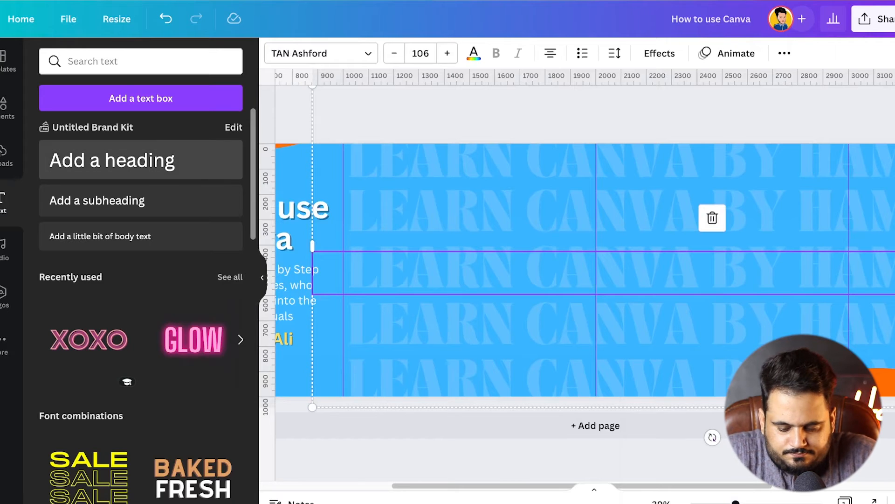
Add a heading reading "Tip #1" and make it bold and white
left_click(111, 160)
type("Ti")
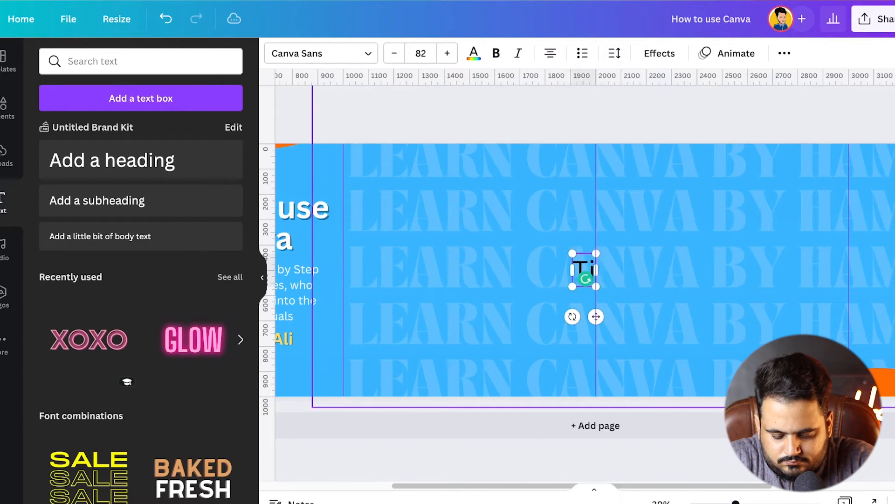
type("p #1")
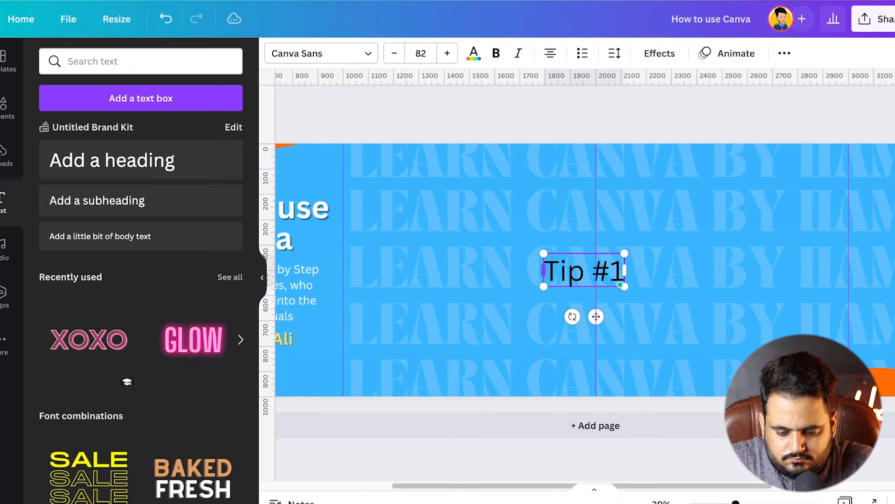
key("ctrl+a")
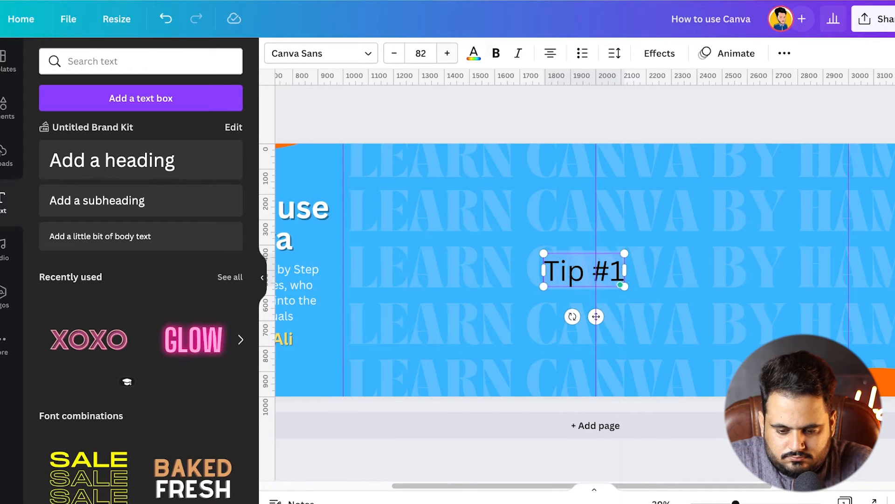
key("ctrl+b")
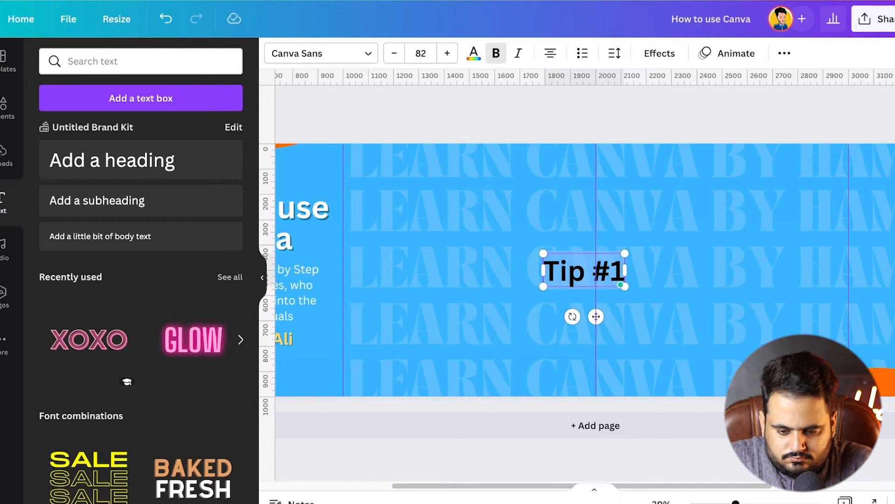
left_click(474, 53)
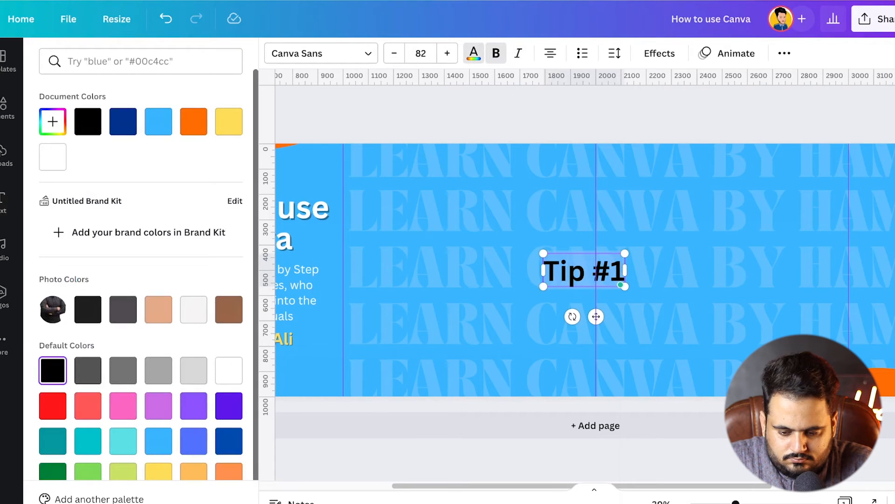
left_click(53, 157)
key("Escape")
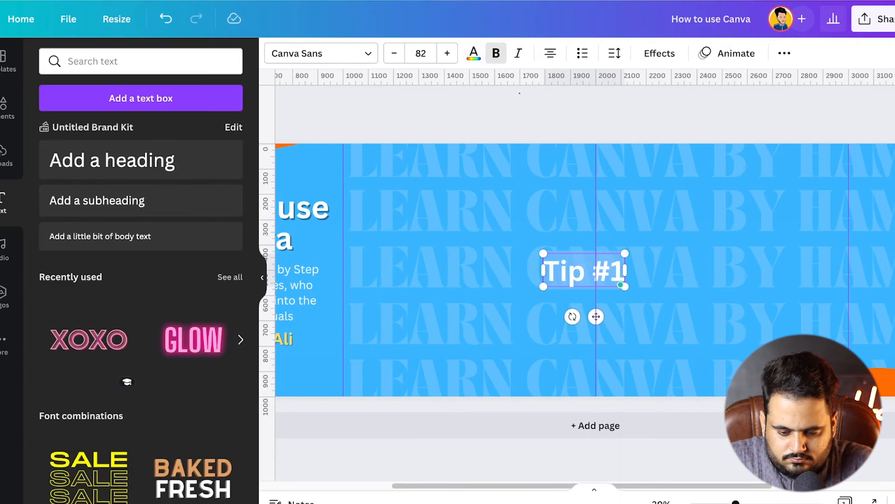
Place the "Tip #1" heading in the second panel's upper-left corner and enlarge it to font size 103
key("Escape")
left_click_drag(584, 269, 455, 193)
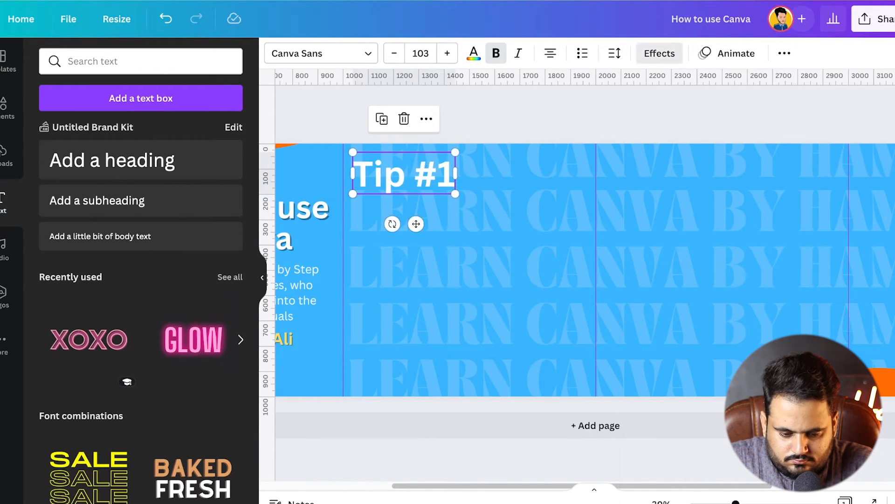
Apply a black Shadow effect to the "Tip #1" heading
left_click(660, 53)
left_click(138, 141)
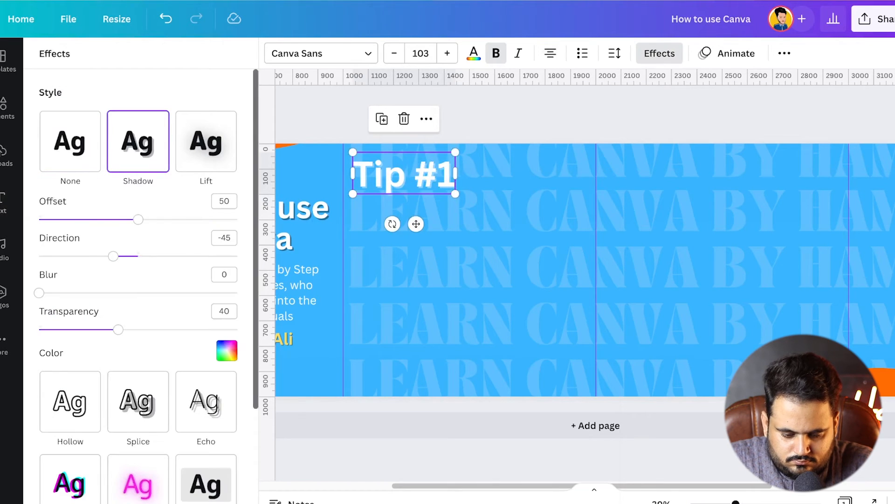
left_click(227, 350)
left_click(55, 216)
left_click(660, 53)
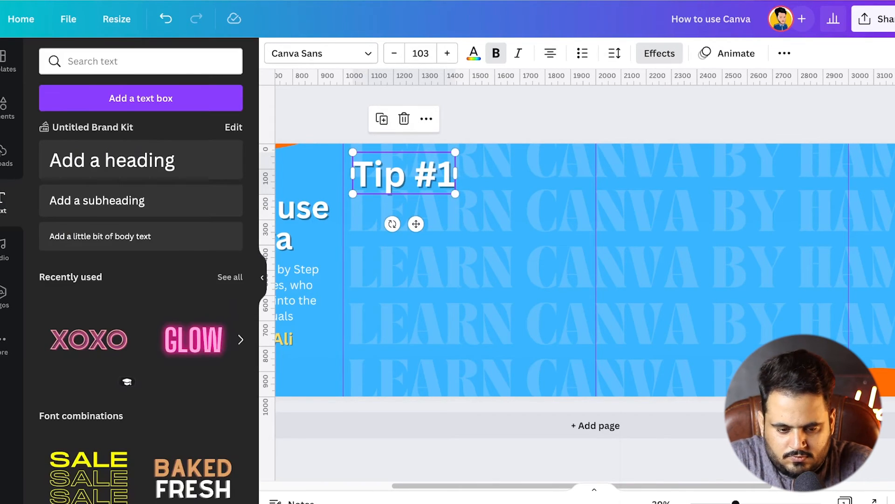
Open the Lorem Ipsum website (lipsum) in a new browser tab to get placeholder text
key("ctrl+t")
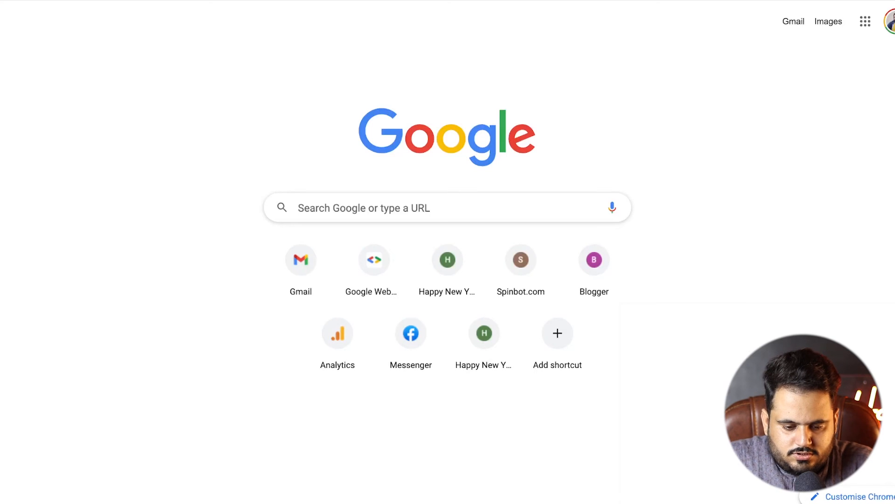
type("lipsum")
key("Return")
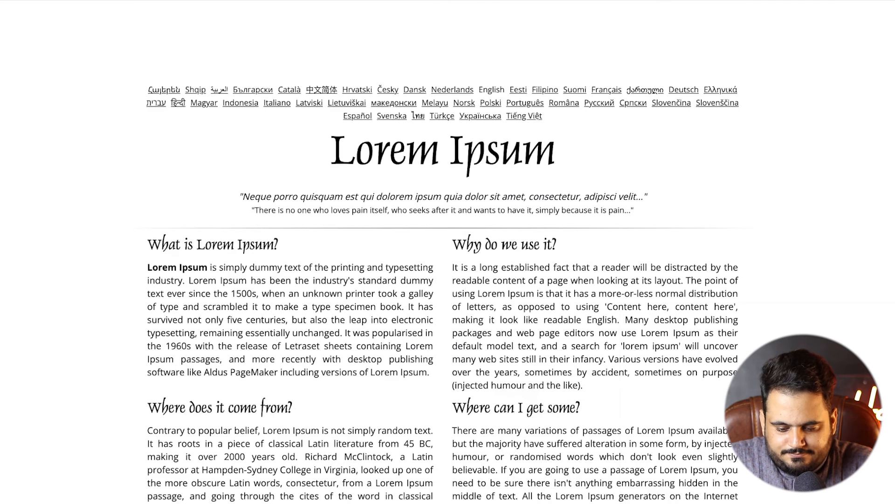
Copy the "Why do we use it?" paragraph and paste it into a new body text box under "Tip #1" in Canva
left_click_drag(584, 385, 453, 268)
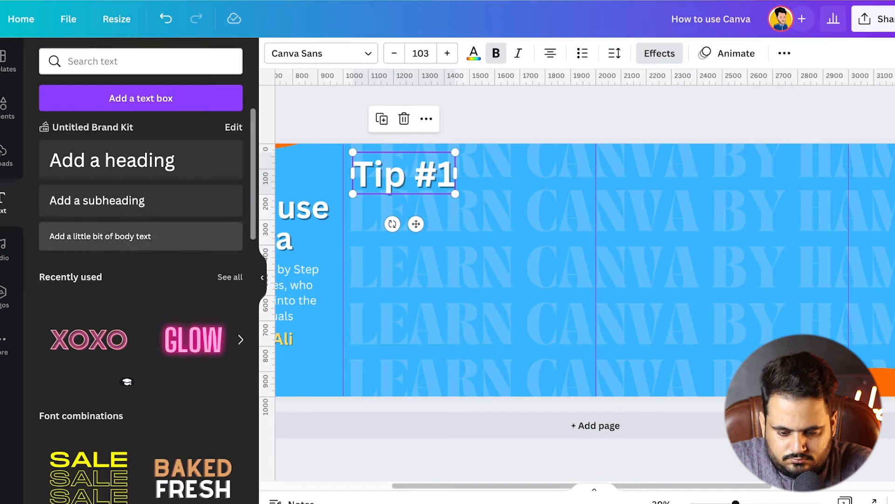
left_click(141, 236)
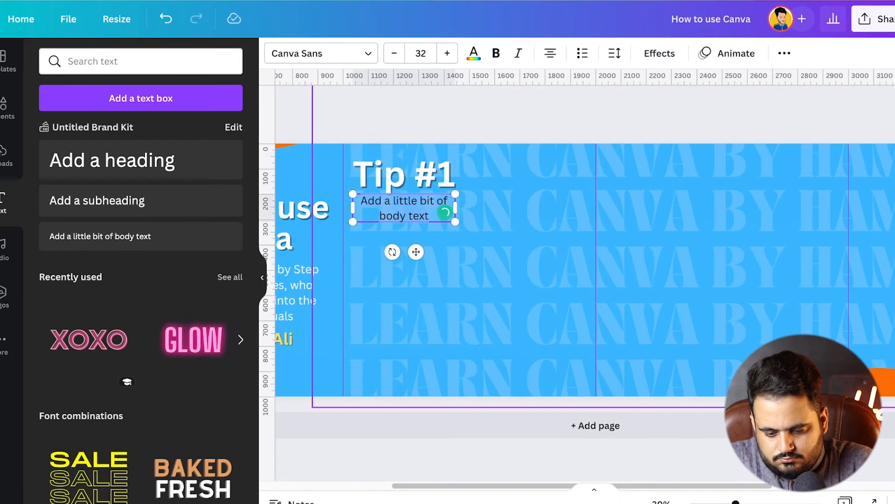
key("ctrl+v")
Widen the pasted paragraph's text box, scale it down and move it below the "Tip #1" heading in the second panel
left_click_drag(455, 194, 529, 212)
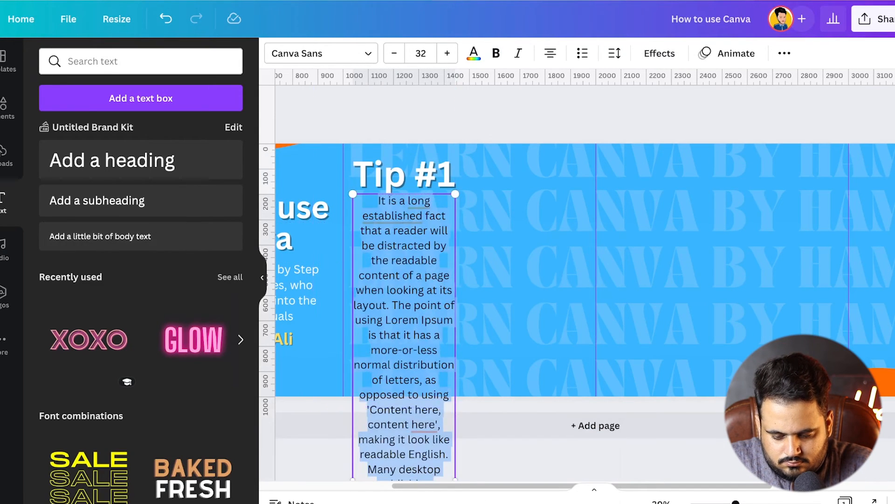
scroll(601, 269, "down", 3)
left_click_drag(481, 443, 654, 396)
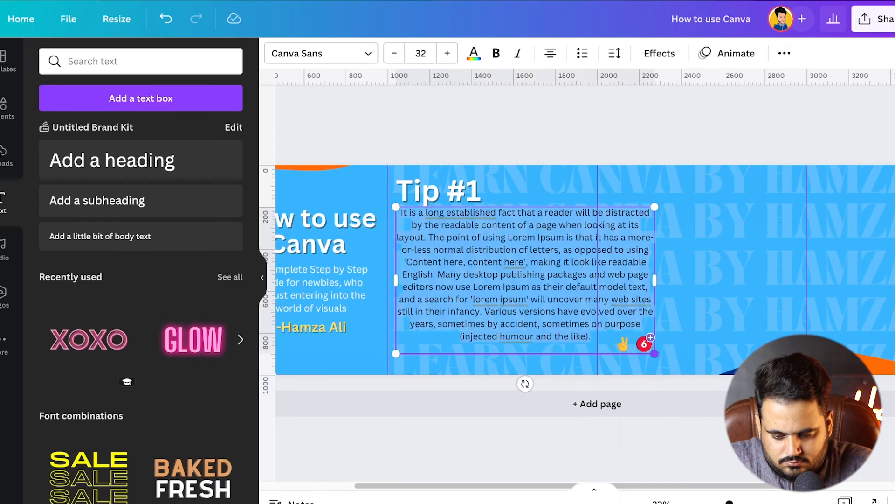
left_click_drag(654, 355, 628, 340)
left_click_drag(628, 274, 555, 292)
Colour the tip paragraph white and adjust its size and position to fit between the second panel's guides
left_click(474, 53)
left_click(54, 157)
left_click(555, 130)
left_click_drag(585, 379, 562, 362)
left_click_drag(562, 287, 594, 276)
left_click(555, 131)
Search the graphics for "design" and place the light bulb and pencil icon in the second panel's lower-right corner
left_click(4, 107)
left_click(93, 61)
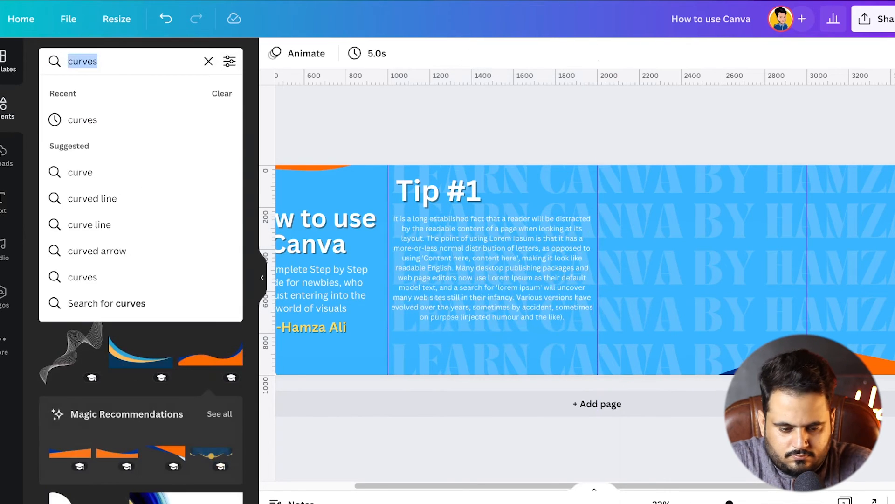
type("design")
key("Return")
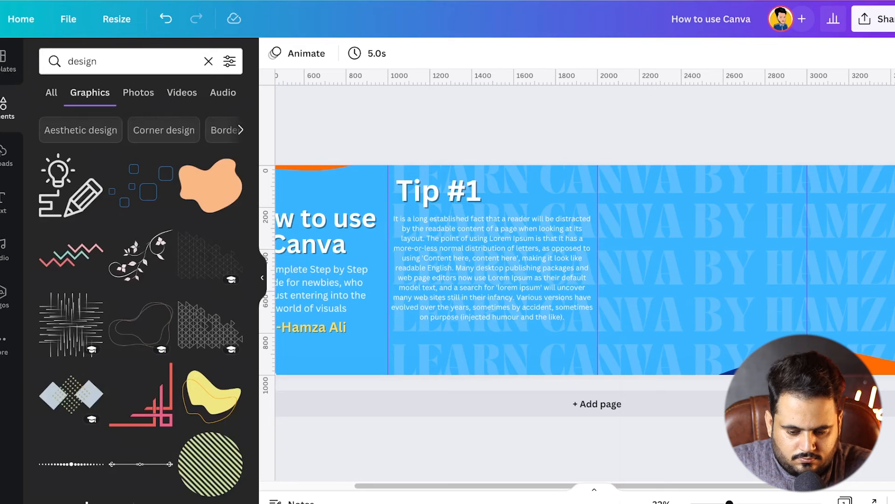
left_click(70, 186)
mouse_move(597, 270)
left_mouse_down()
mouse_move(535, 359)
mouse_move(552, 349)
mouse_move(554, 330)
left_mouse_up()
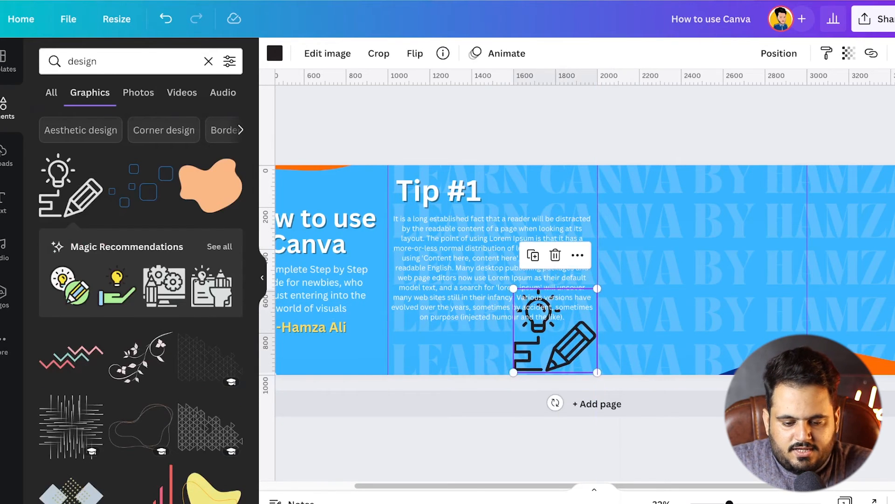
Recolour the light bulb and pencil icon to the document's yellow and set its transparency to about 72
left_click(275, 53)
left_click(229, 122)
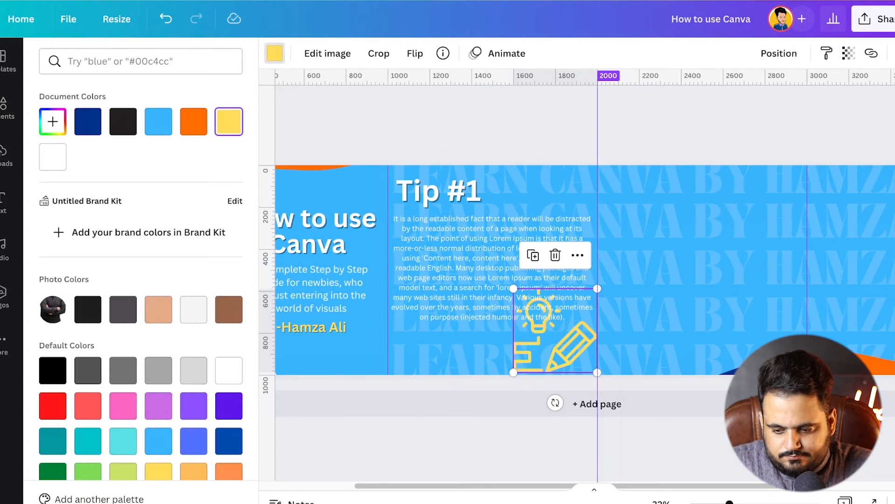
left_click(849, 54)
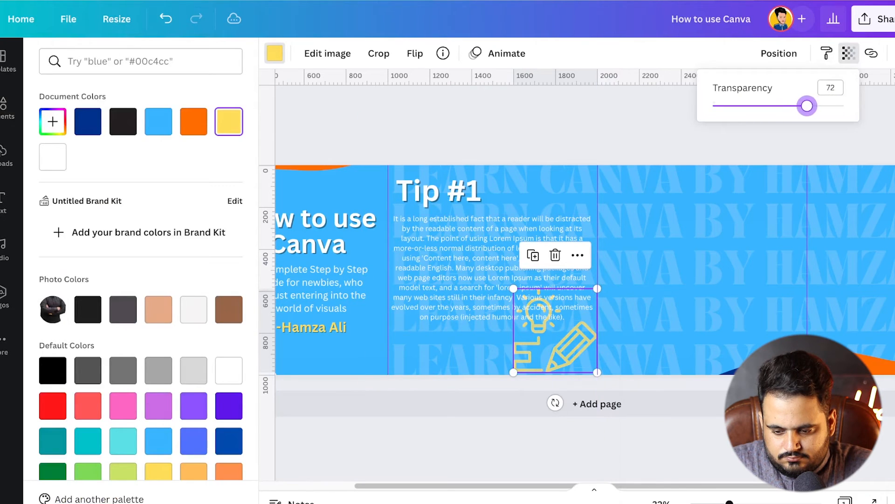
Move the light bulb and pencil icon onto the guide between the second and third panels, at the bottom edge
mouse_move(556, 330)
left_mouse_down()
mouse_move(582, 351)
mouse_move(593, 348)
mouse_move(592, 332)
left_mouse_up()
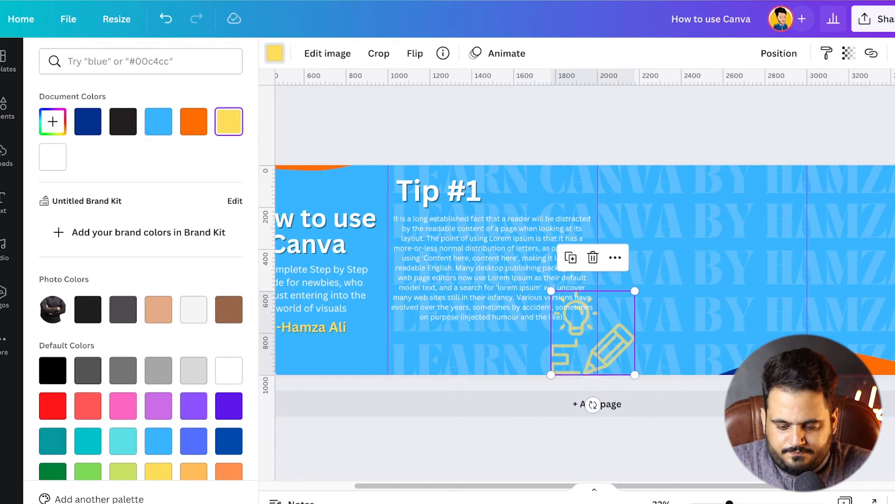
left_click(555, 125)
left_click(555, 125)
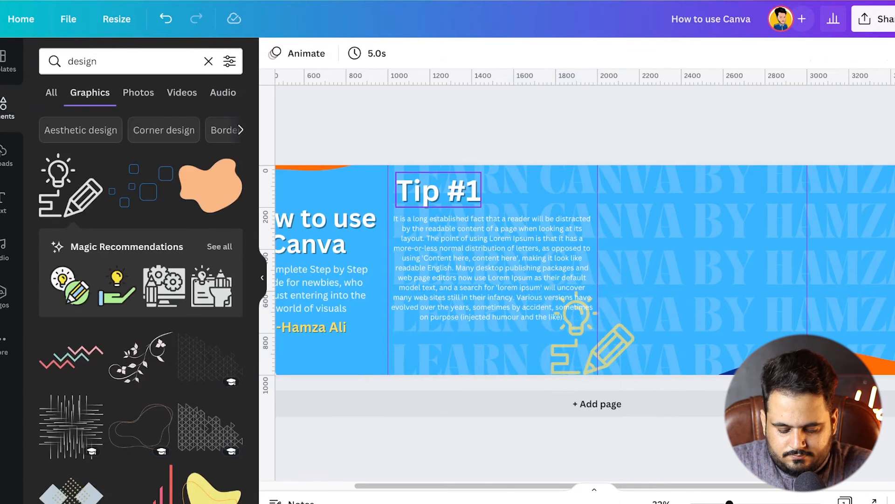
Duplicate the "Tip #1" heading and its paragraph together into the third panel and align the copy within it
left_click(438, 191)
left_click(490, 261, "shift")
left_click_drag(490, 261, 703, 261)
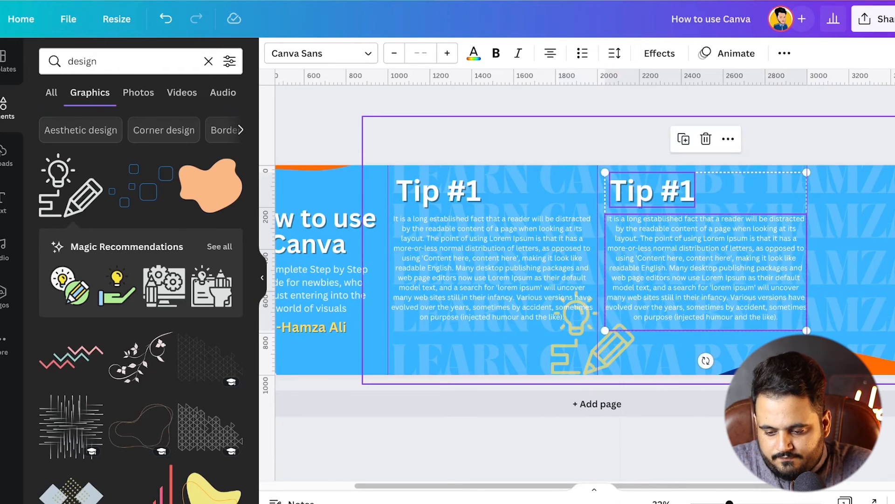
scroll(830, 321, "up", 3)
left_click_drag(683, 261, 678, 261)
left_click(690, 115)
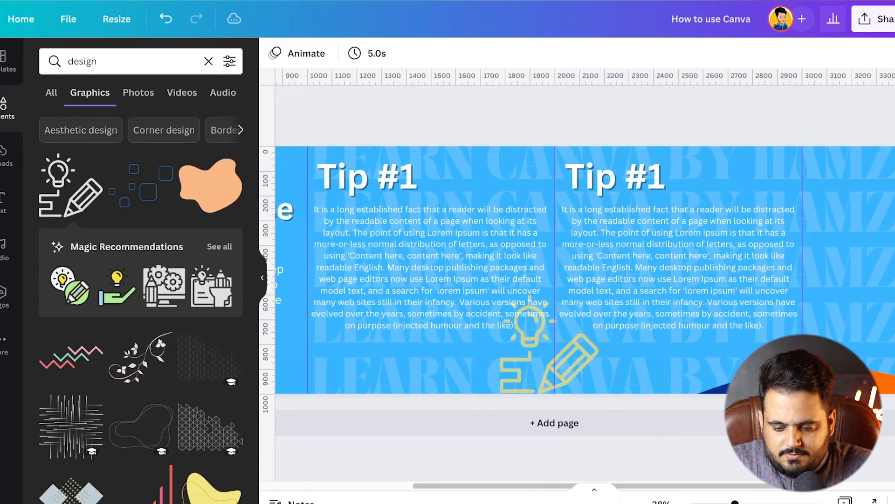
Change the third panel's heading to "Tip #2"
left_click(655, 188)
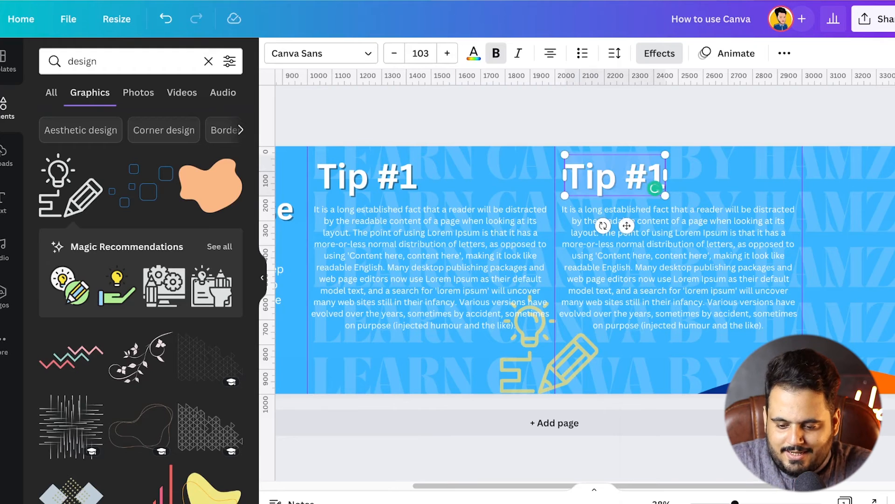
key("BackSpace")
type("2")
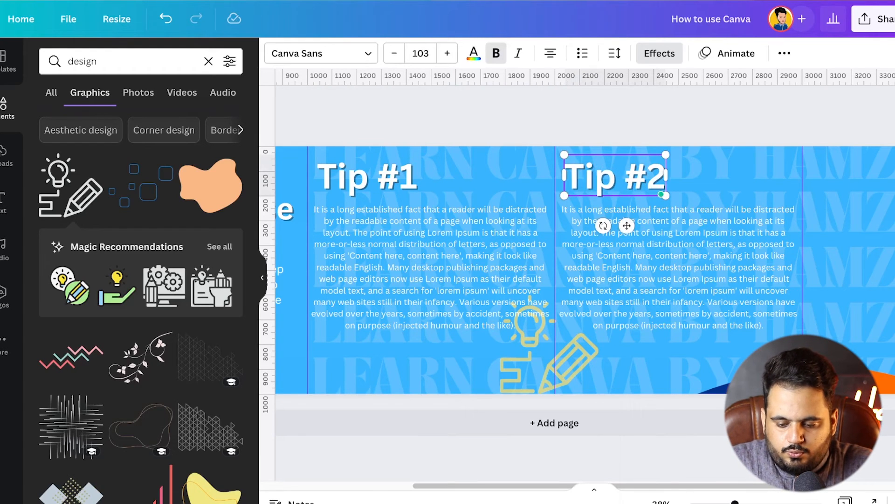
key("Escape")
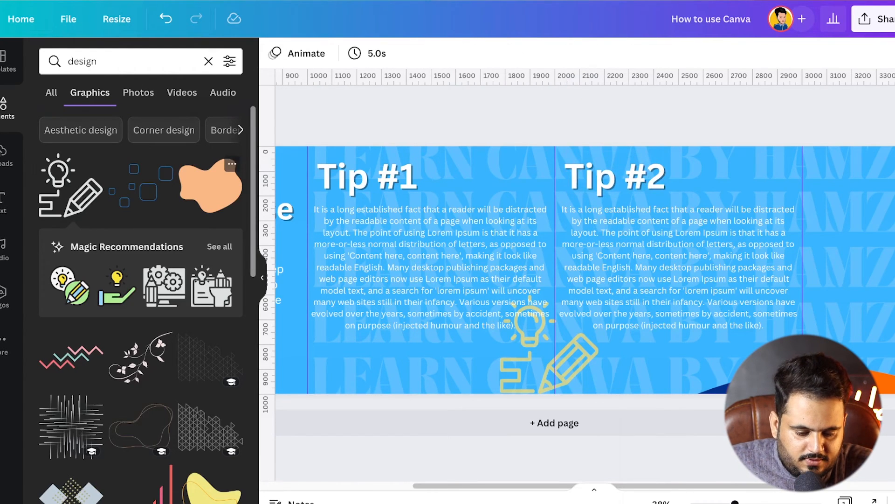
Add the three orange strokes graphic from the "design" results and recolour it to the document's yellow
scroll(140, 303, "down", 5)
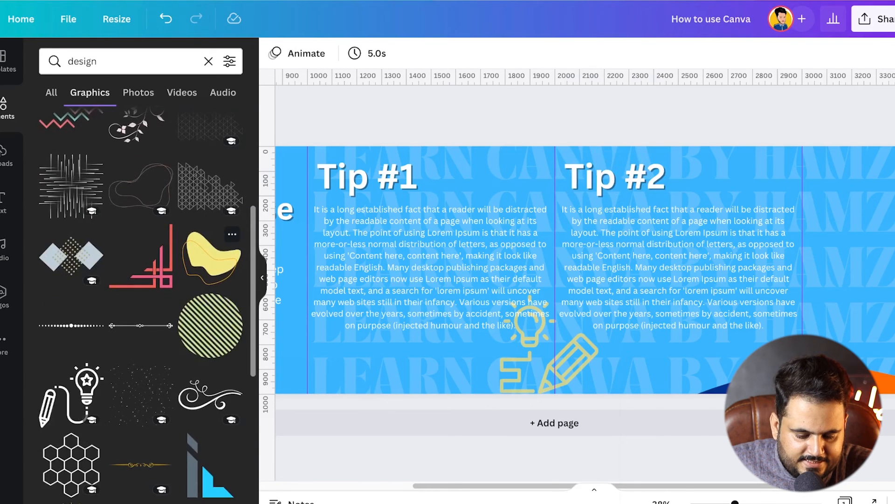
scroll(210, 254, "down", 7)
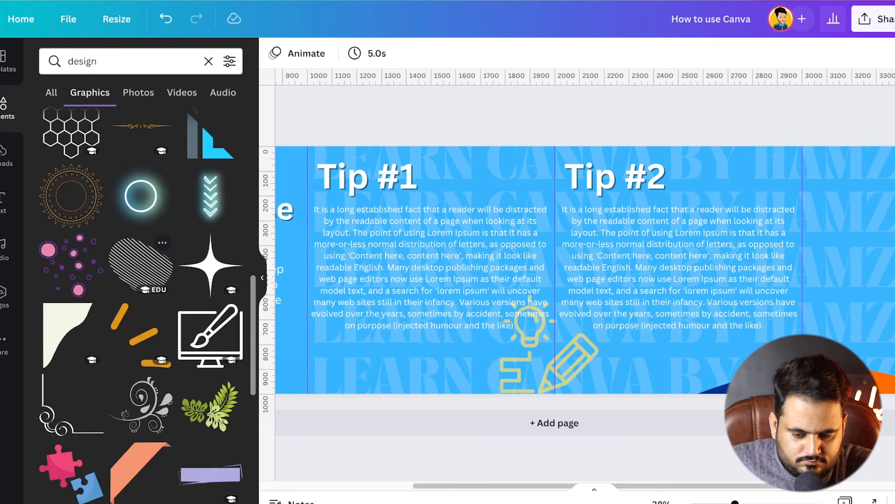
left_click(136, 329)
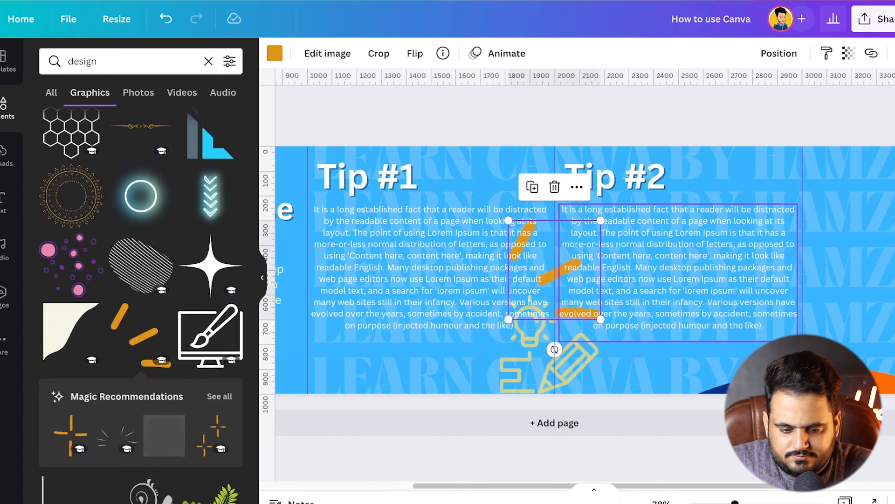
left_click(275, 53)
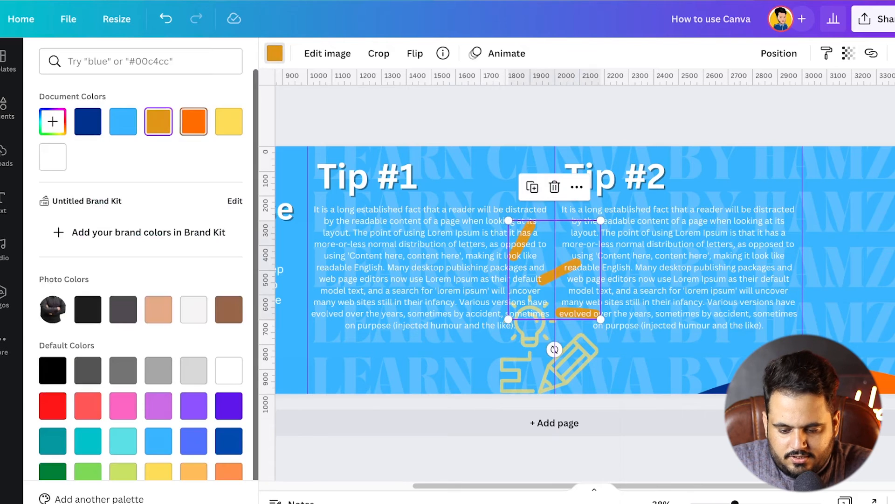
left_click(228, 121)
Move and rotate the strokes graphic so it straddles the guide between the third and fourth panels at the top edge
left_click_drag(555, 269, 812, 175)
left_click_drag(812, 254, 853, 243)
left_click_drag(812, 175, 791, 162)
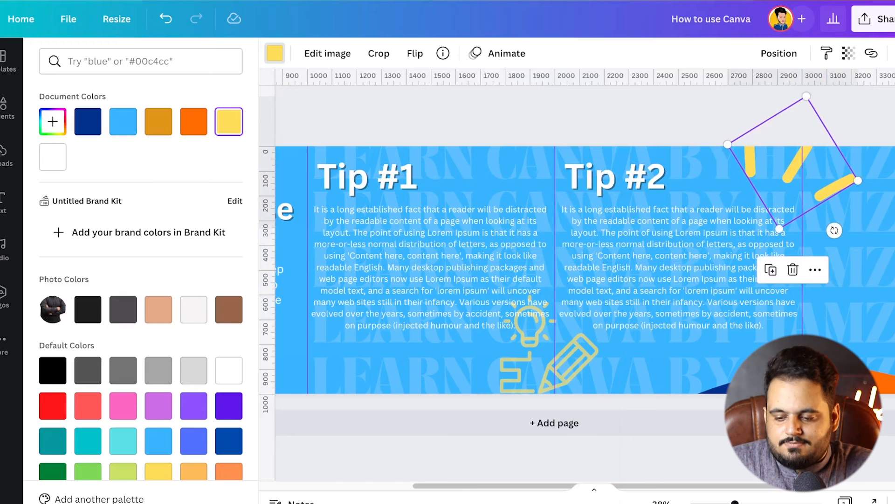
Set the strokes graphic's transparency to 59
left_click(849, 53)
left_click_drag(821, 106, 790, 106)
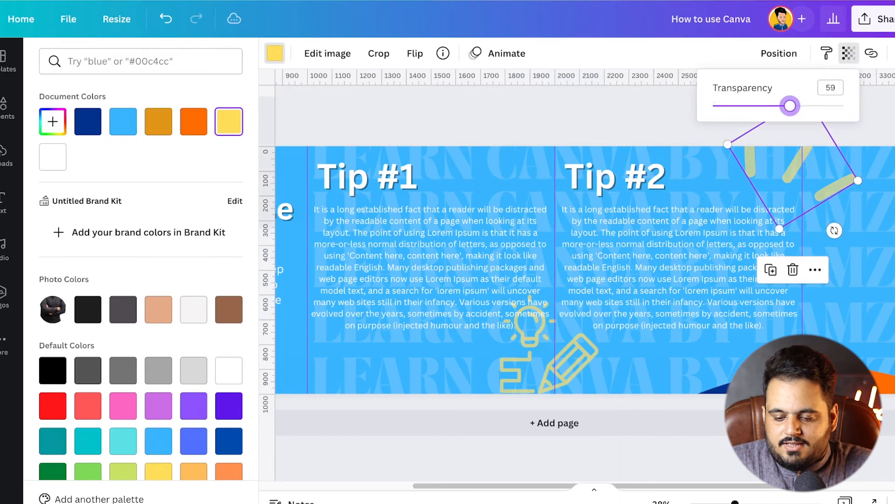
key("Escape")
key("Escape")
key("Escape")
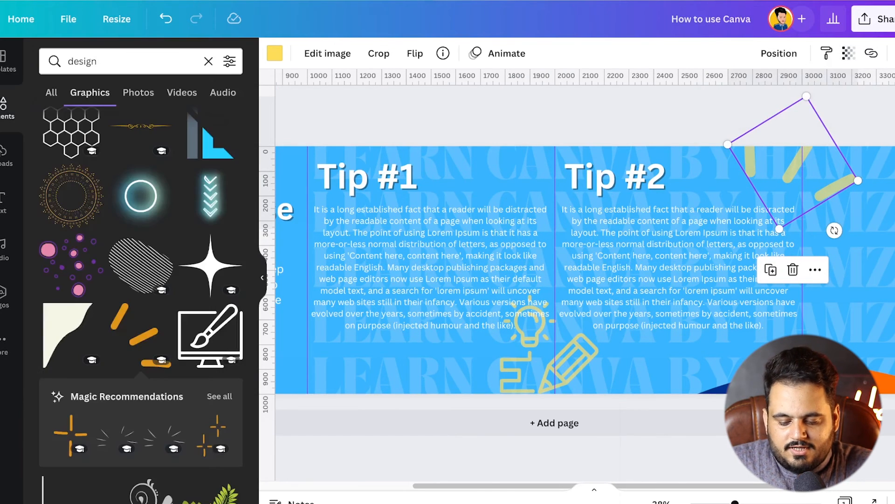
Copy the "Tip #2" heading into the fourth panel and open the copy's text for editing
scroll(583, 271, "right", 5)
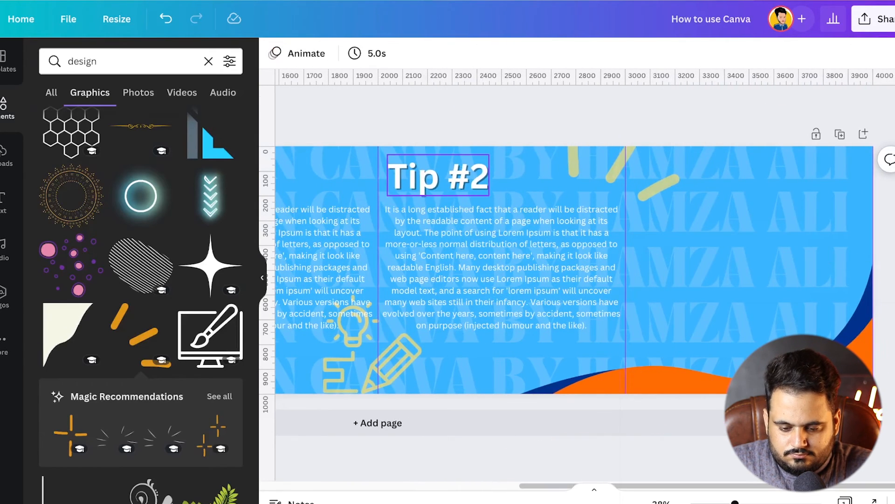
left_click_drag(438, 176, 742, 226)
double_click(783, 239)
type("Conclu")
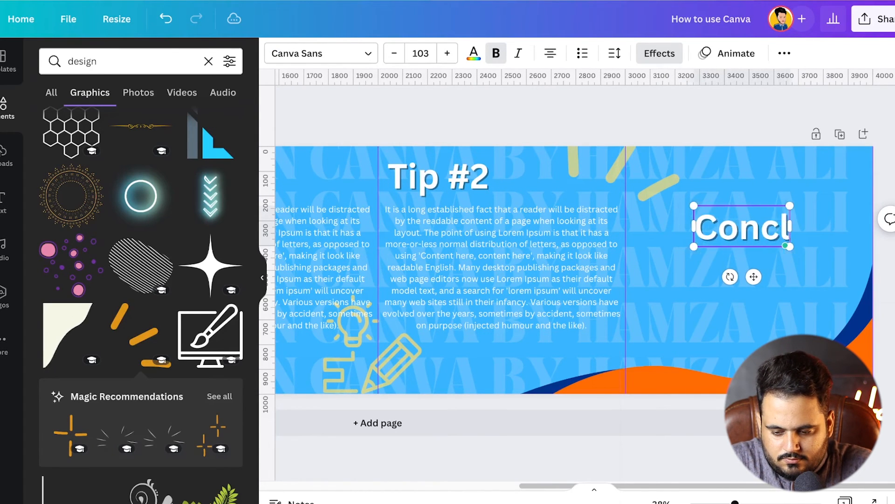
key("BackSpace")
key("BackSpace")
key("BackSpace")
key("BackSpace")
key("BackSpace")
key("BackSpace")
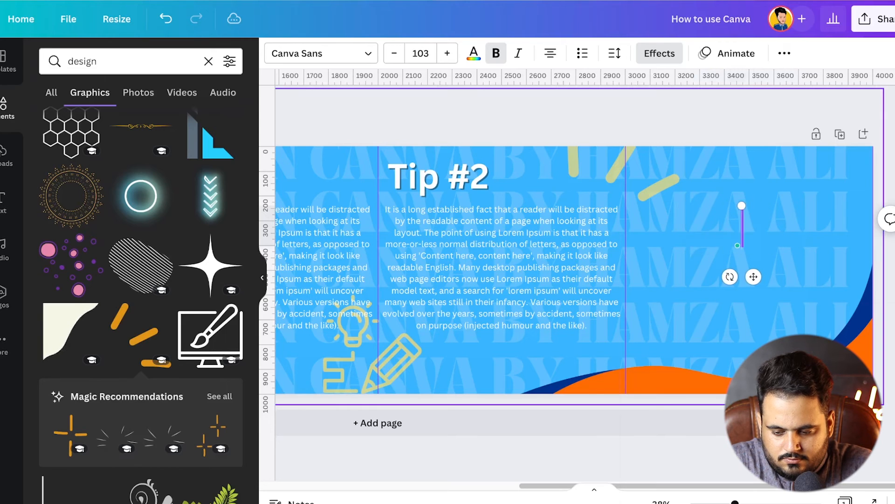
Enter "Follow us for more" as the fourth panel's heading and make all of it bold
key("ctrl+b")
type("Follow")
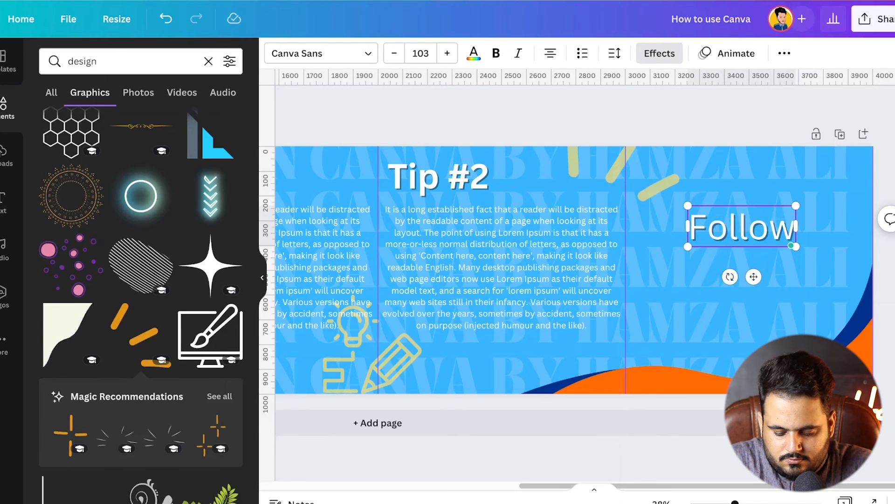
type(" us for mro")
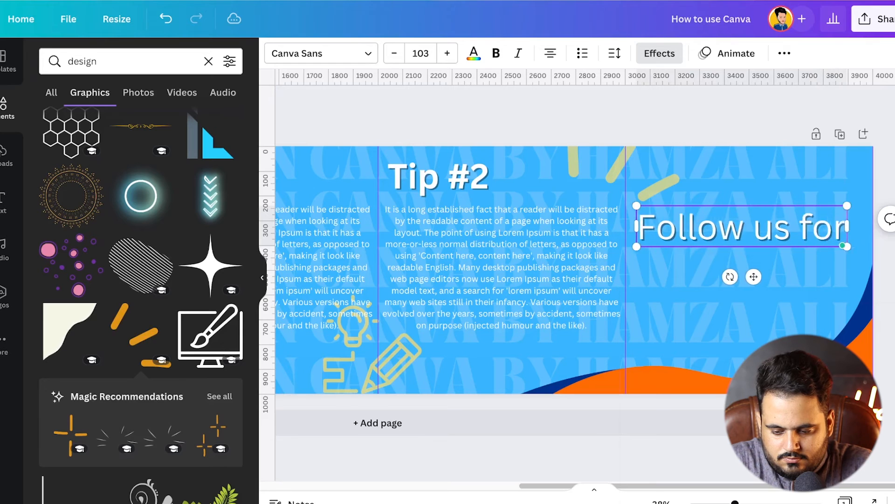
key("BackSpace")
type("ore")
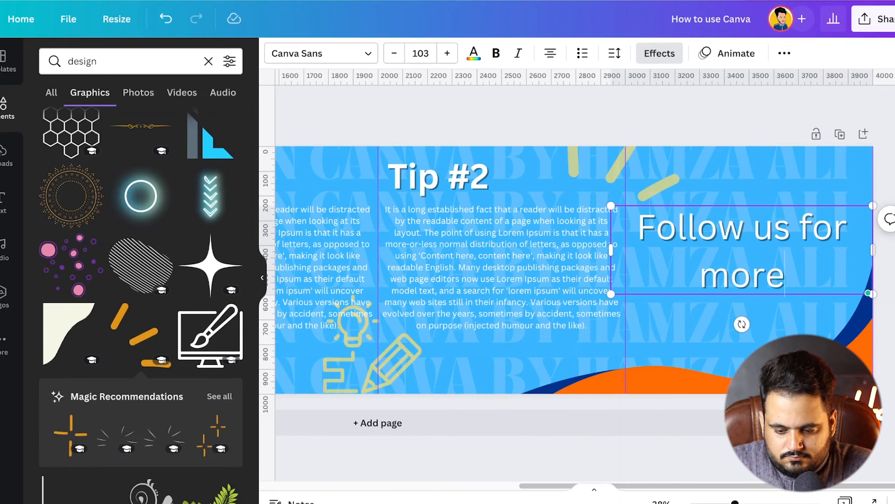
key("ctrl+a")
key("ctrl+b")
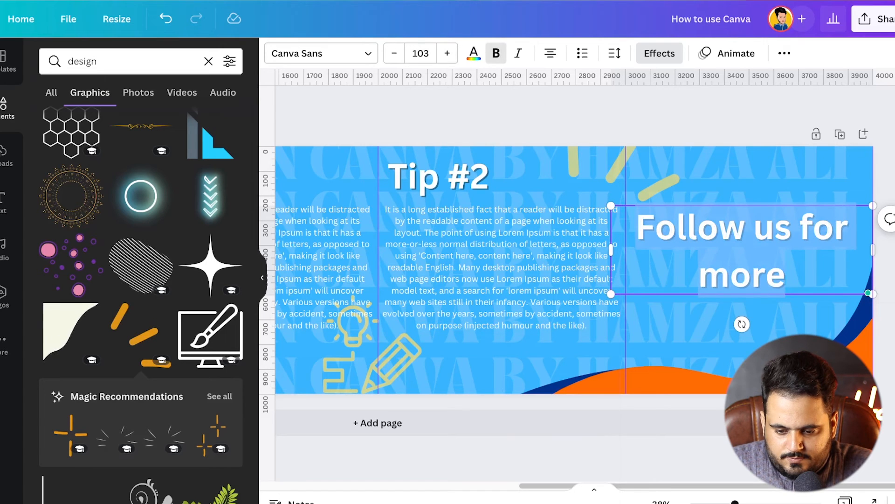
Tighten the line spacing of the "Follow us for more" heading
left_click(614, 53)
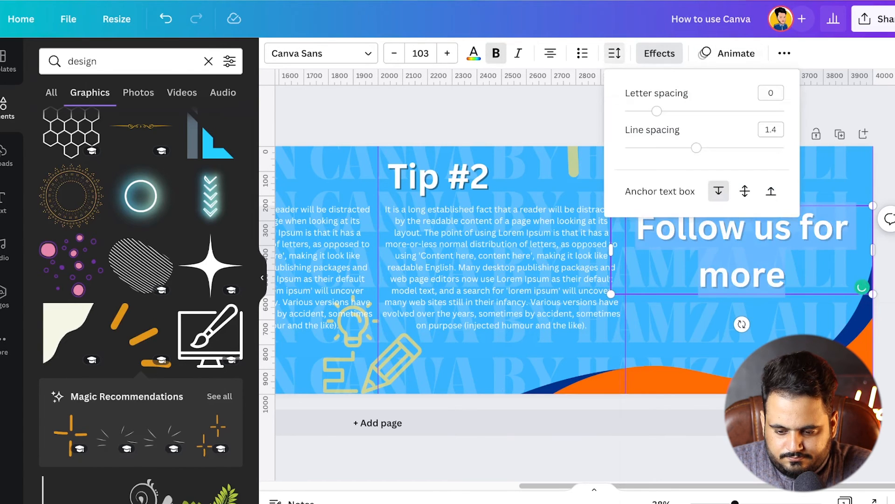
left_click_drag(697, 148, 658, 148)
left_click(615, 53)
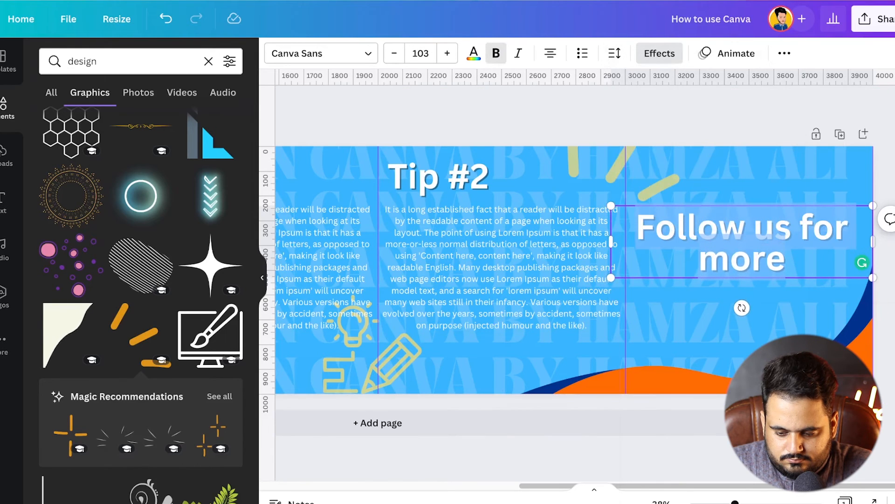
Shrink the "Follow us for more" heading to font size 75.4 and centre it in the fourth panel's upper half
left_click_drag(611, 278, 682, 262)
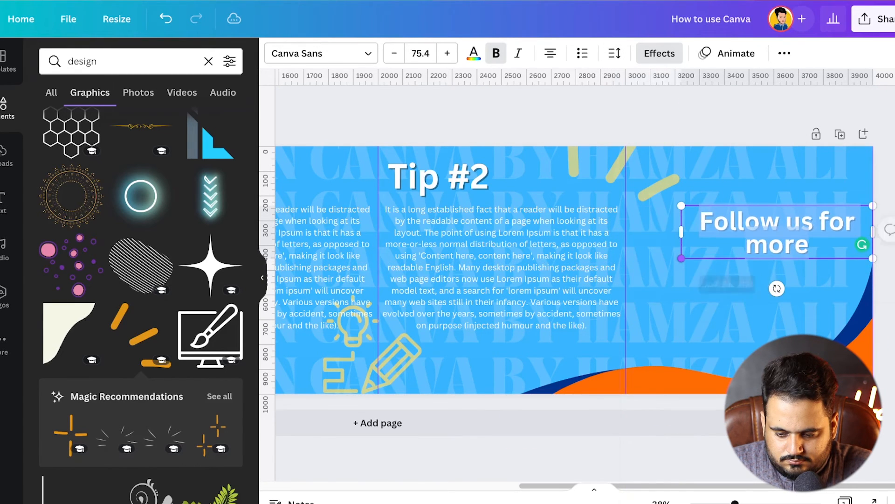
key("Escape")
left_click_drag(777, 234, 752, 224)
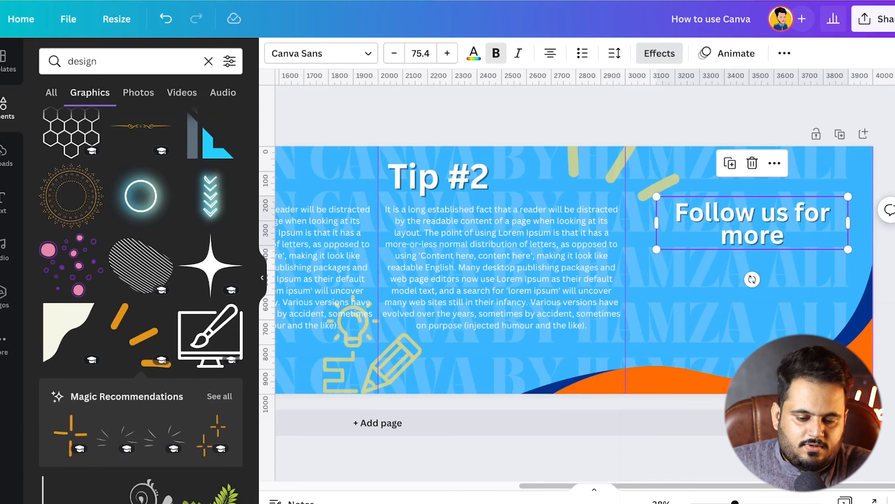
key("Escape")
Search the graphics library for "facebook icon"
double_click(112, 61)
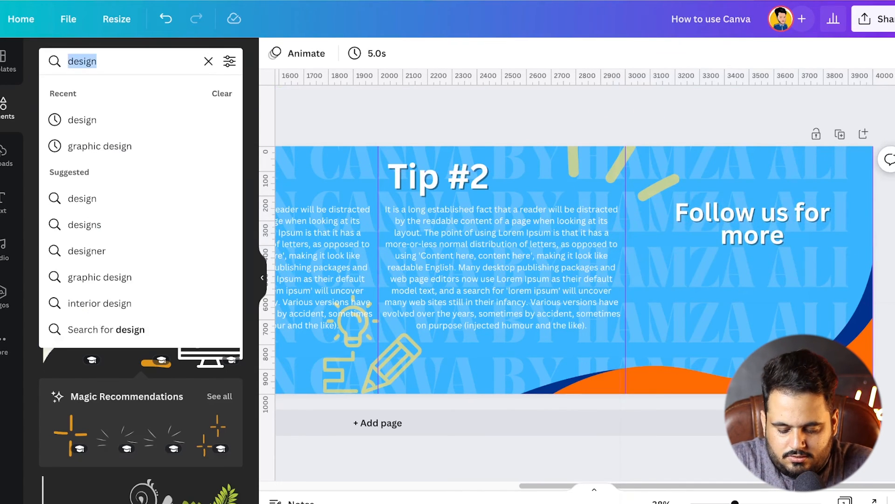
type("facebook ico")
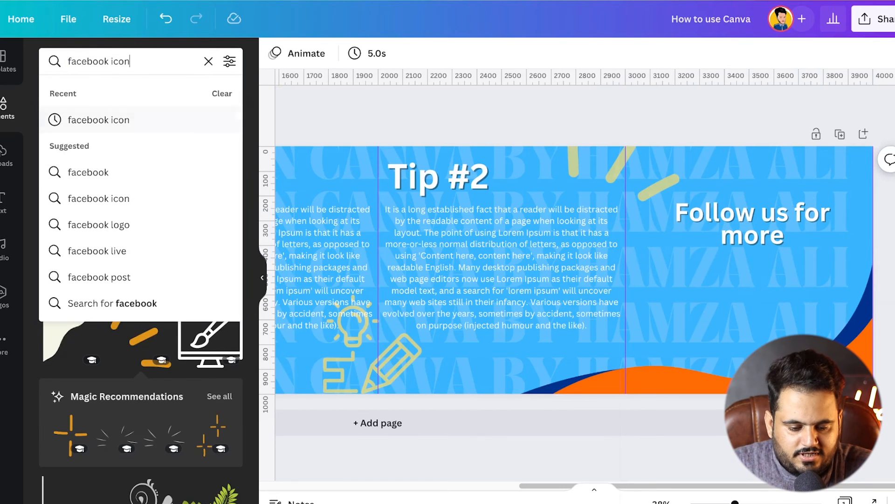
key("Return")
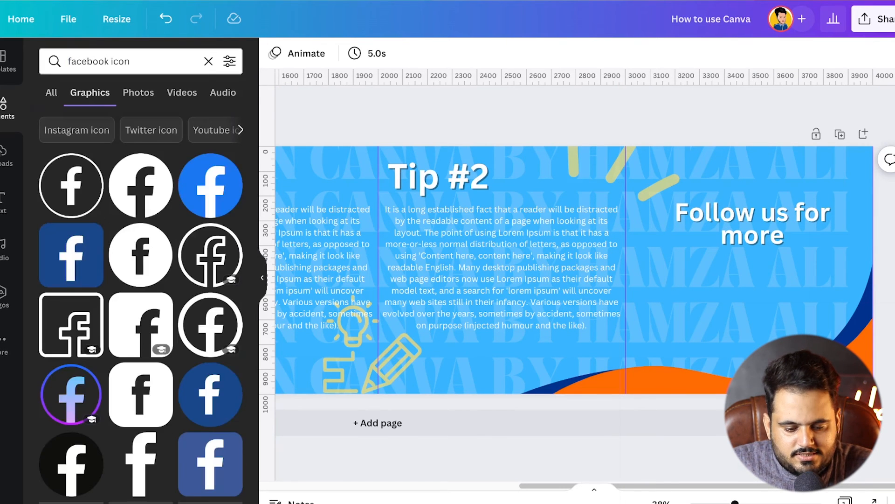
left_click(210, 185)
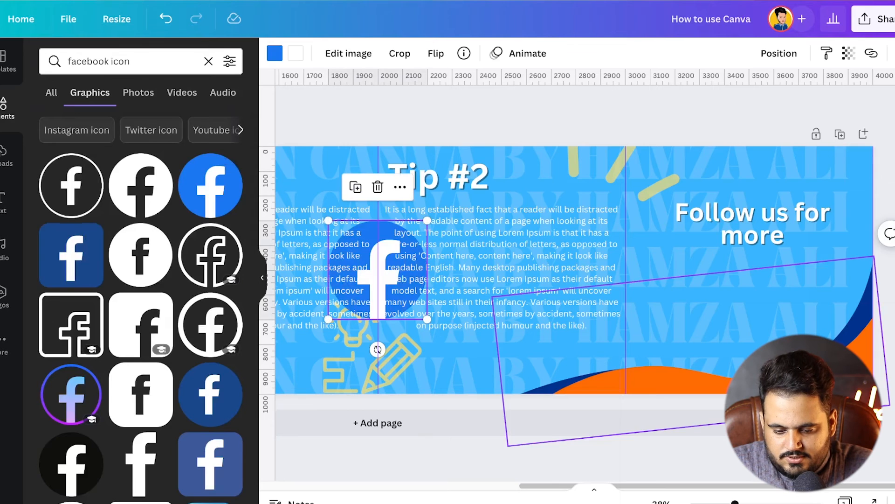
left_click_drag(405, 272, 642, 292)
key("ctrl+z")
key("ctrl+z")
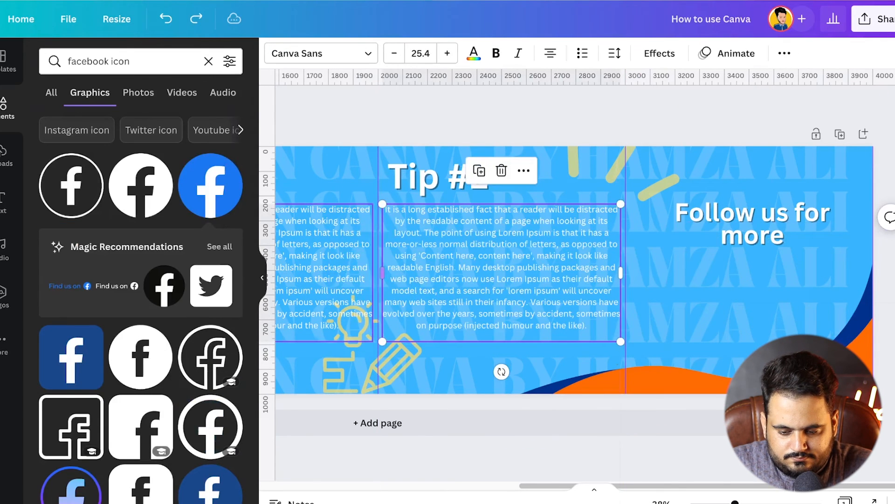
Place the round blue Facebook icon below the "Follow us for more" heading and shrink it to small icon size
left_click_drag(210, 185, 716, 304)
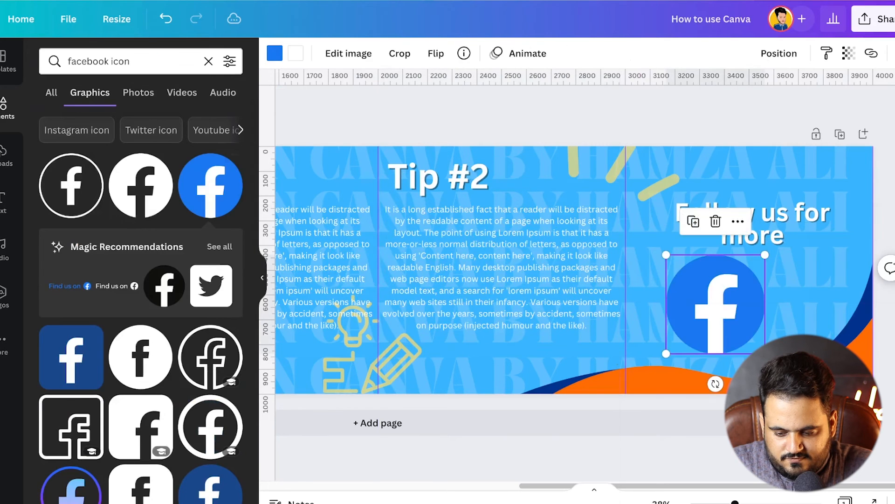
left_click_drag(764, 354, 701, 306)
Search the graphics library for "instagram icon"
triple_click(129, 61)
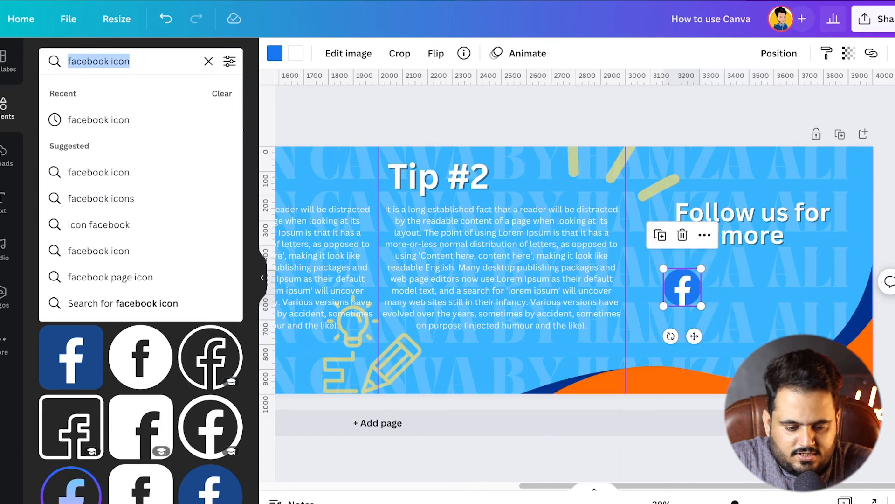
type("inst")
key("Down")
key("Down")
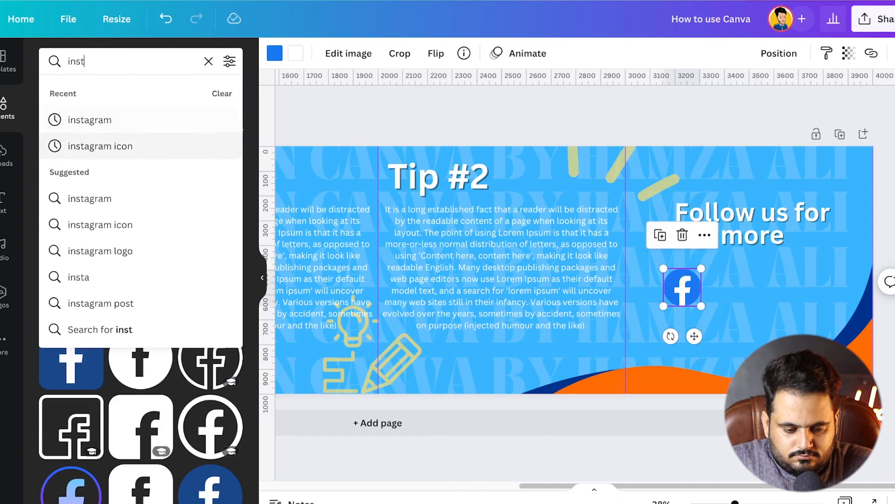
key("Return")
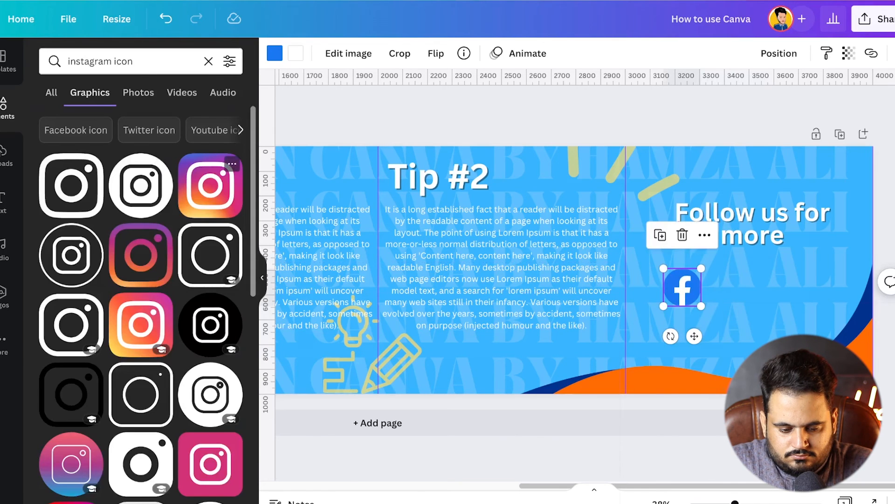
Add the gradient Instagram icon beside the Facebook icon and shrink it to the same size
left_click(211, 185)
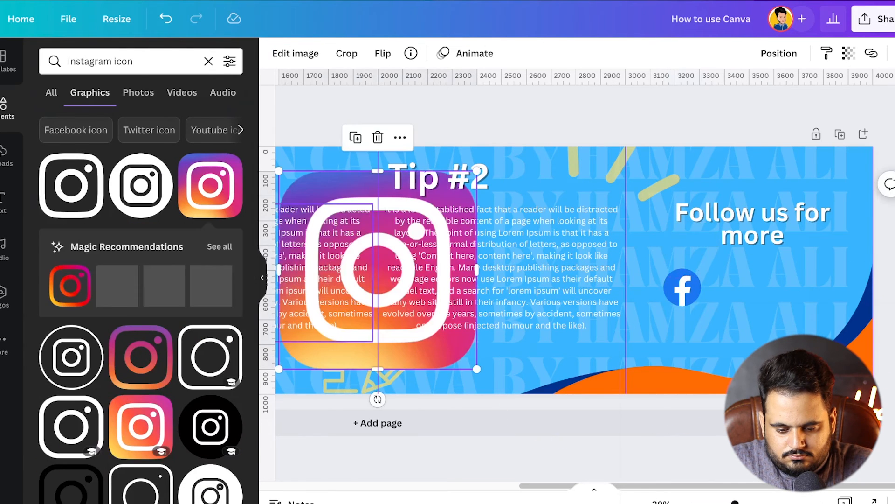
left_click_drag(378, 269, 784, 295)
left_click_drag(884, 196, 746, 307)
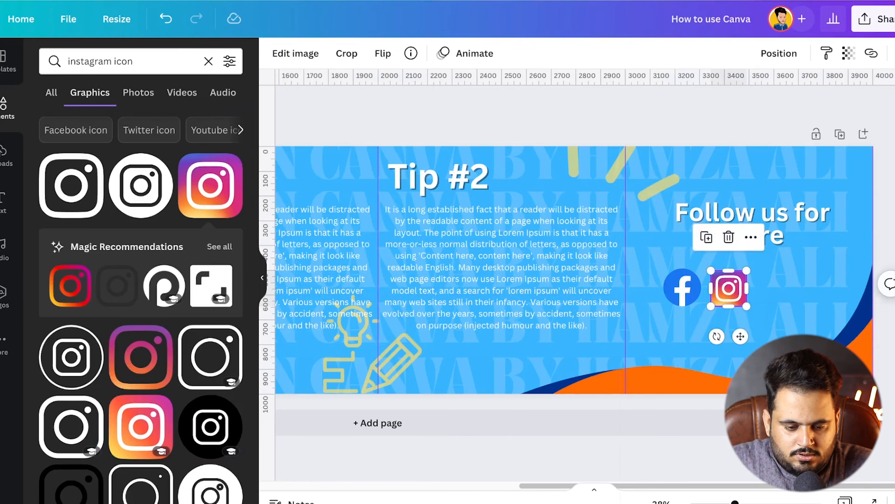
Search the graphics library for "youtube icon"
left_click(111, 61)
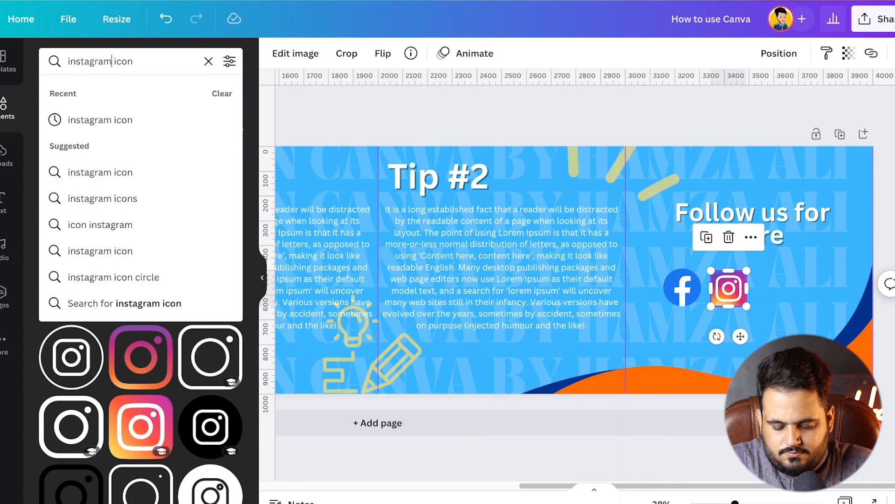
type("twi")
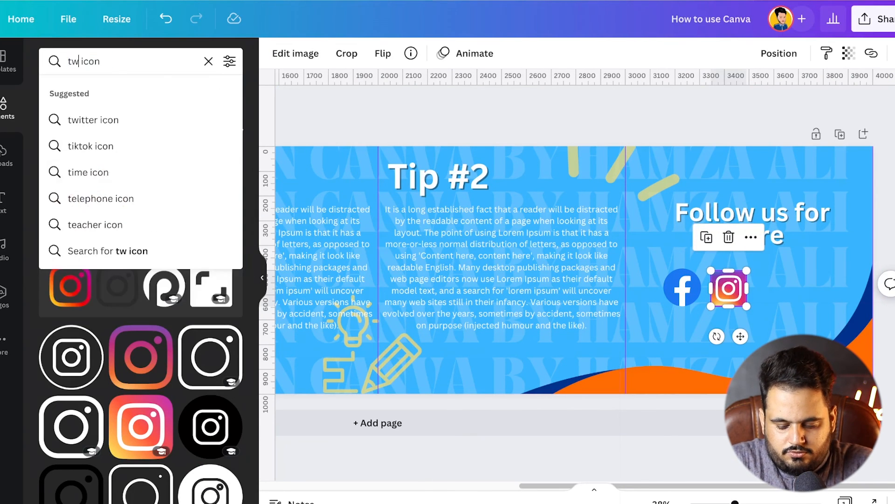
key("BackSpace")
key("BackSpace")
key("BackSpace")
type("youtube")
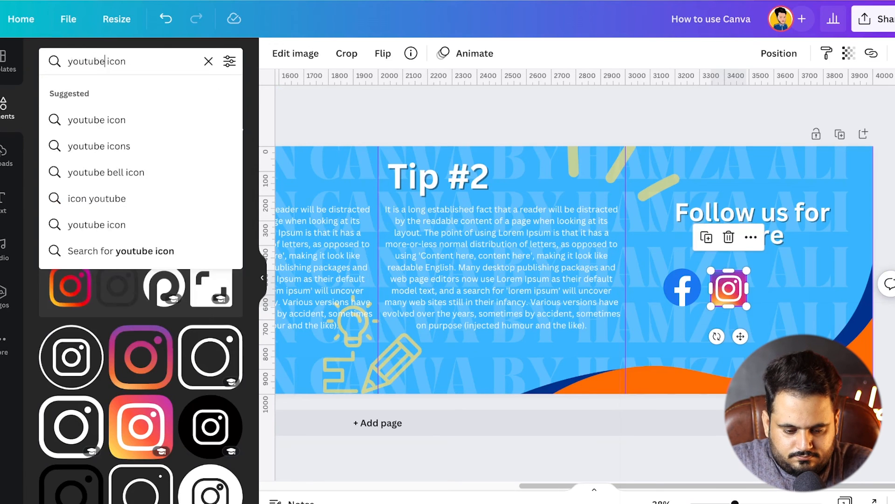
key("Return")
Add the round red YouTube icon after the Instagram icon and shrink it to match the other social icons
left_click(140, 254)
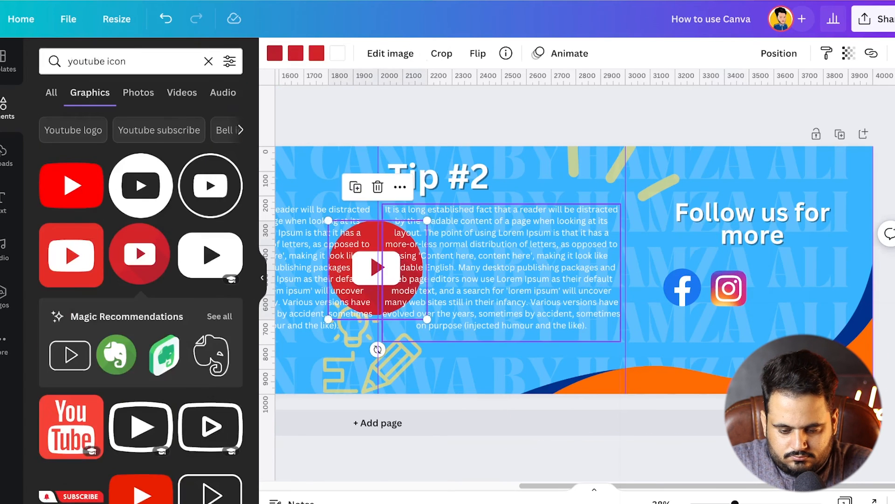
key("Delete")
left_click_drag(140, 254, 808, 293)
left_click_drag(858, 344, 775, 289)
Move the Facebook, Instagram and YouTube icons together so the row is centred under the "Follow us for more" heading
left_click(729, 288, "shift")
left_click(682, 287, "shift")
left_click_drag(682, 287, 700, 288)
Copy the "Follow us for more" heading below the social icons and replace the copy's text with the author's name
left_click(753, 224)
left_click_drag(746, 326, 746, 343)
key("ctrl+z")
left_click(752, 223)
left_click_drag(753, 223, 753, 334)
double_click(752, 333)
type("-Hamza Ali")
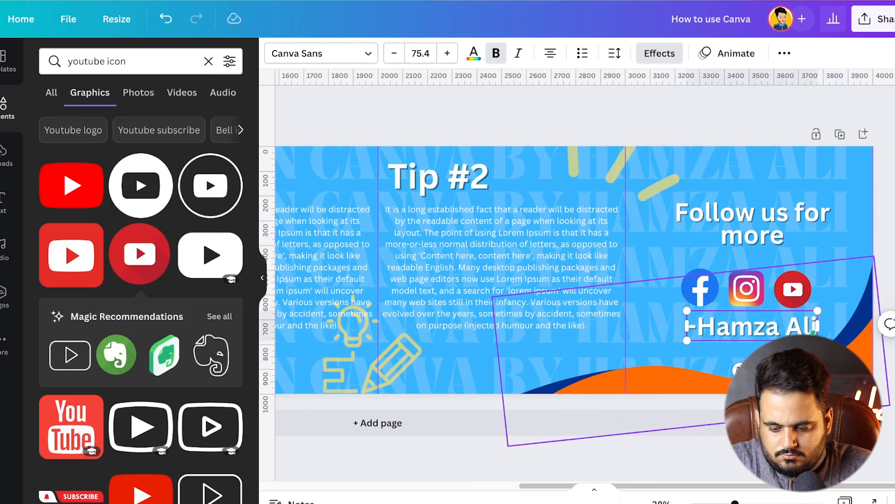
Colour the author's name under the social icons yellow and nudge it slightly downward
left_click(474, 54)
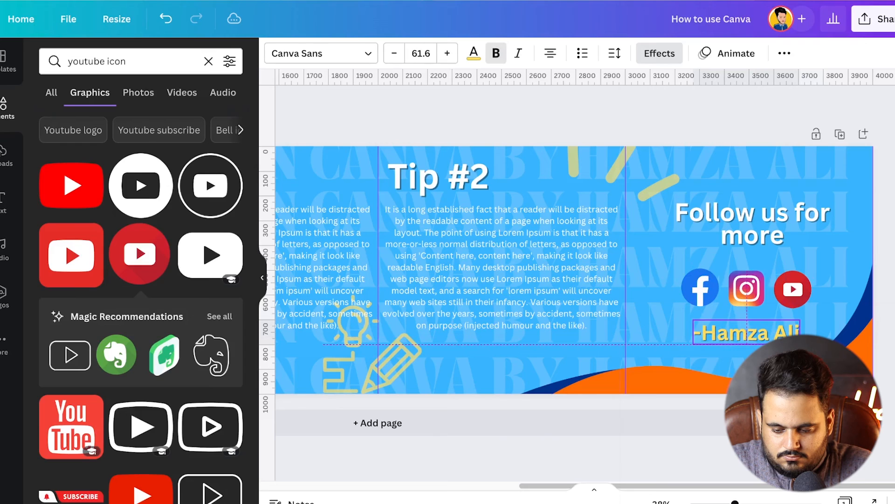
left_click_drag(746, 333, 747, 330)
Recolour the orange part of the waves in the fourth and first panels to the document's yellow
left_click(662, 380)
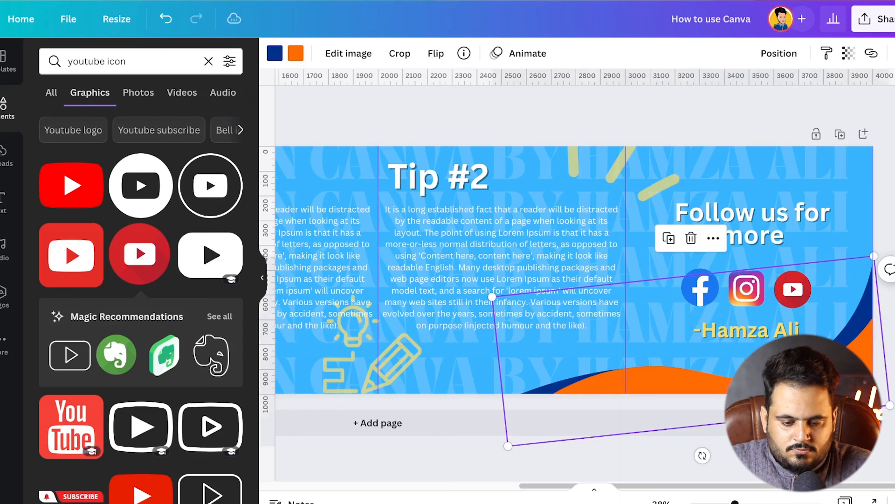
left_click(295, 53)
left_click(123, 157)
scroll(574, 270, "left", 5)
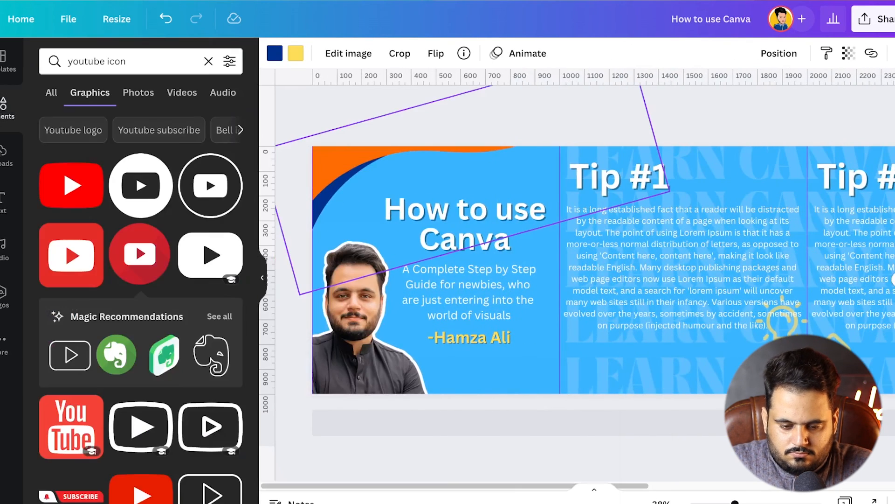
left_click(335, 168)
left_click(296, 53)
left_click(123, 157)
left_click(504, 455)
Download the banner as a PNG at 4000 × 1000 px
left_click_drag(735, 502, 715, 502)
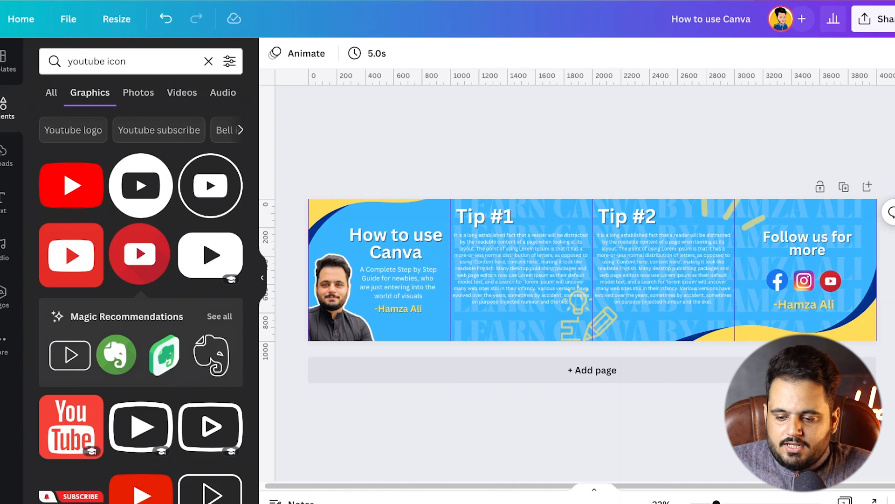
left_click(871, 19)
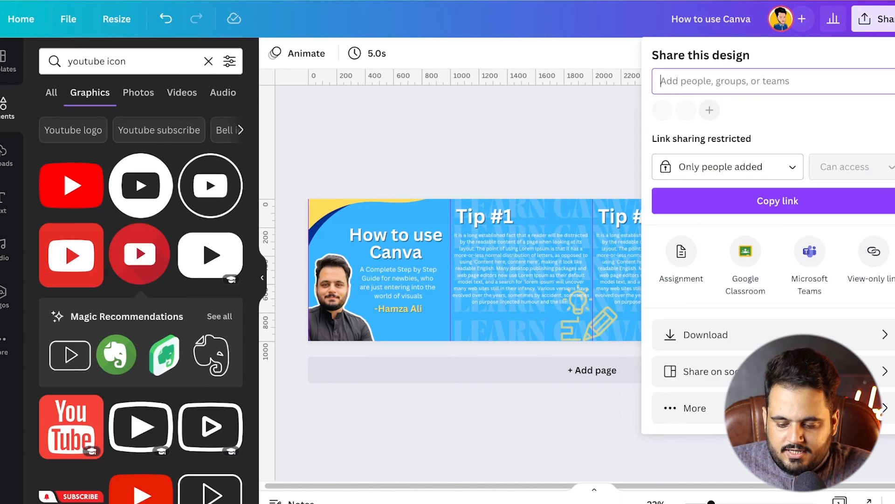
left_click(705, 335)
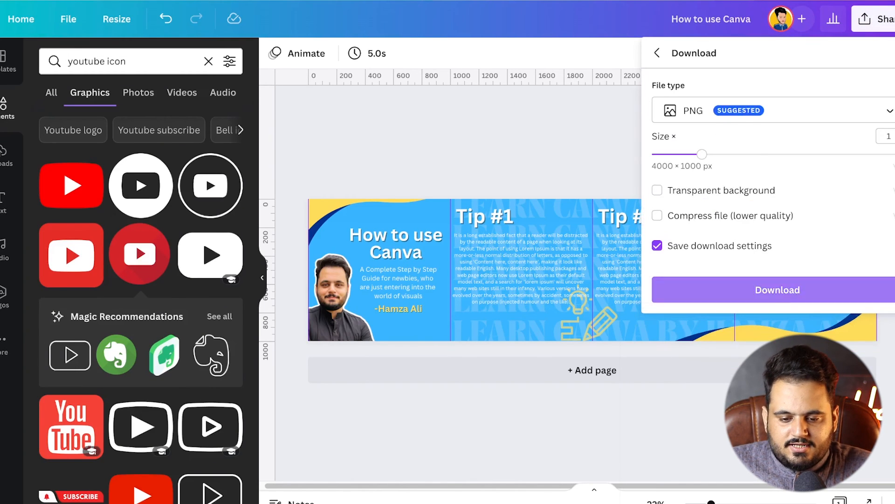
left_click(777, 289)
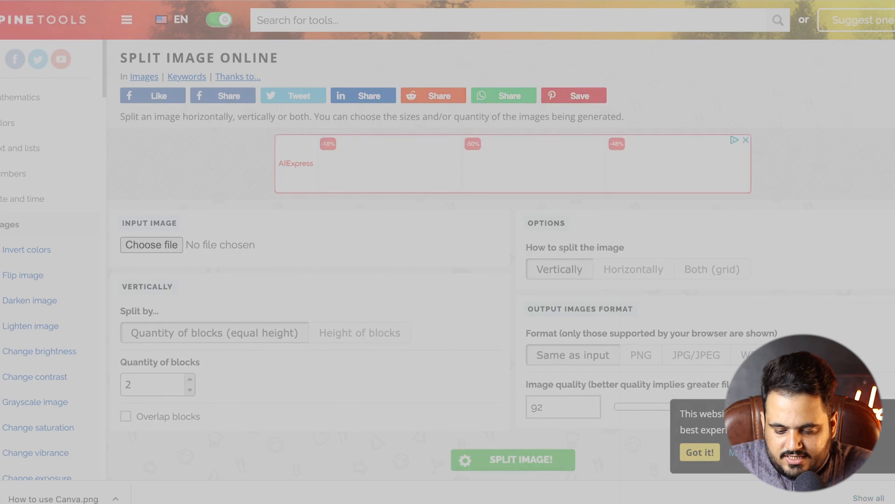
Load How to use Canva.png into the PineTools Split Image Online page and dismiss the cookie notice
key("Return")
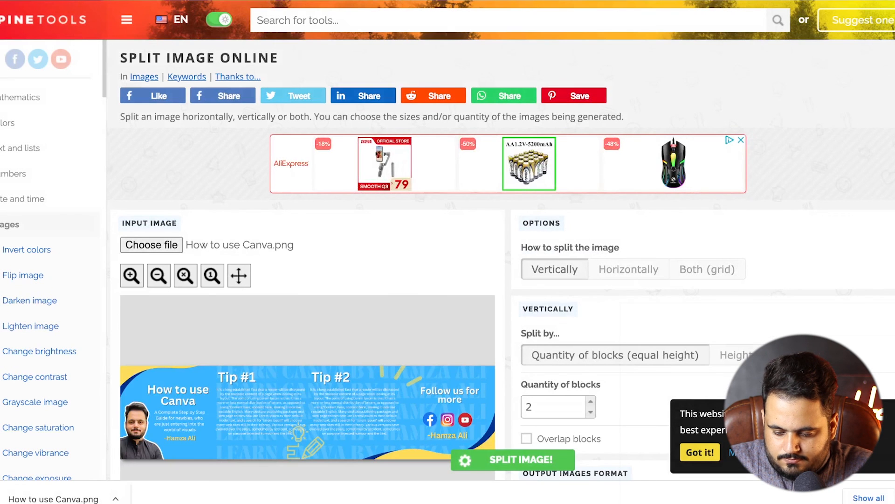
left_click(700, 452)
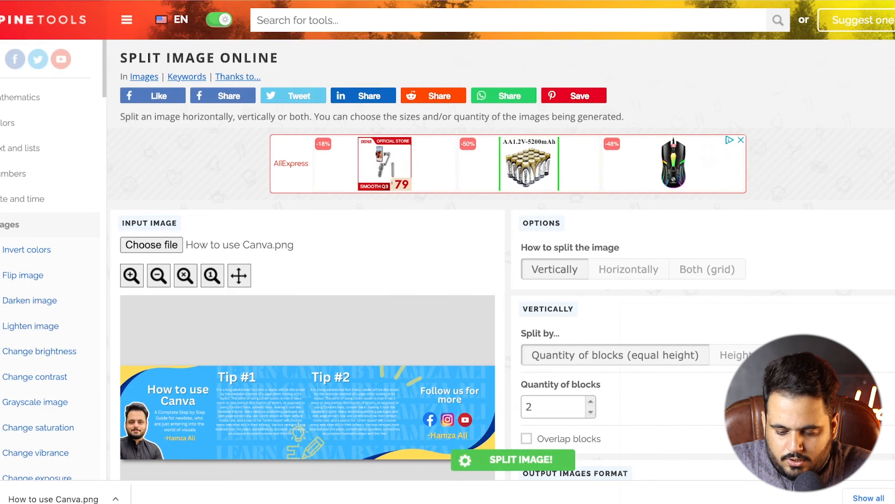
Set the vertical split's quantity of blocks to 4
left_click(591, 401)
left_click(591, 401)
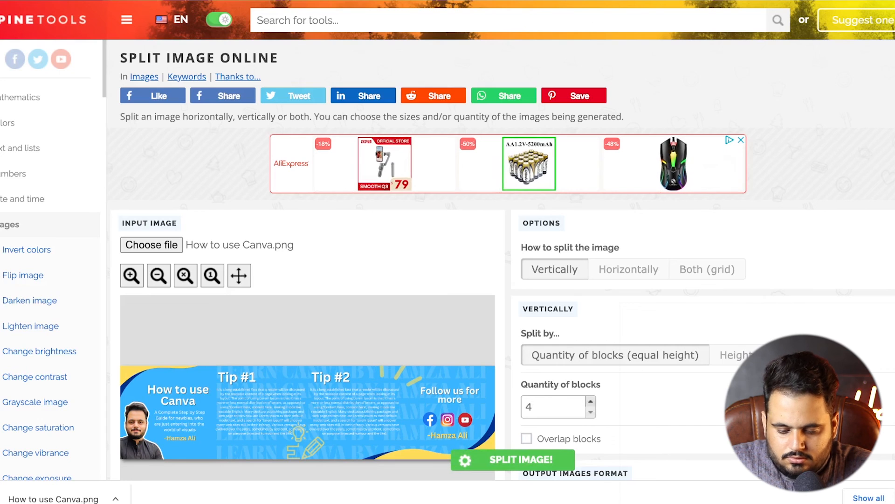
left_click(591, 401)
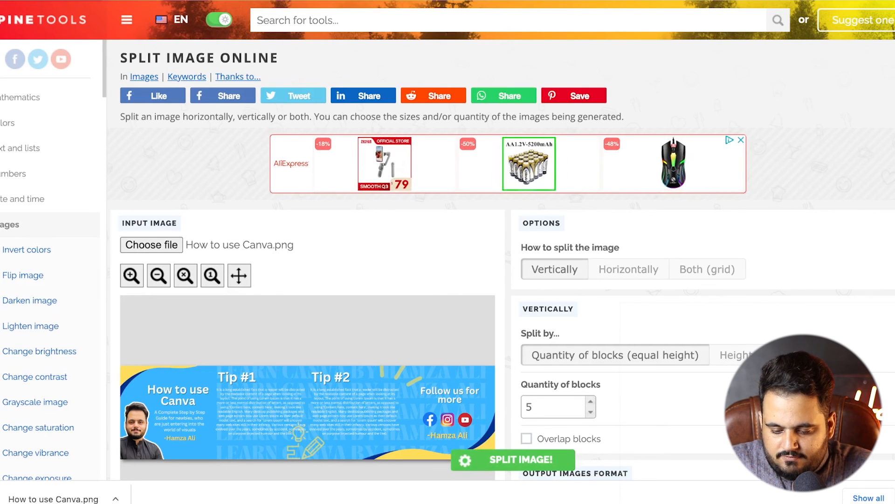
left_click(591, 412)
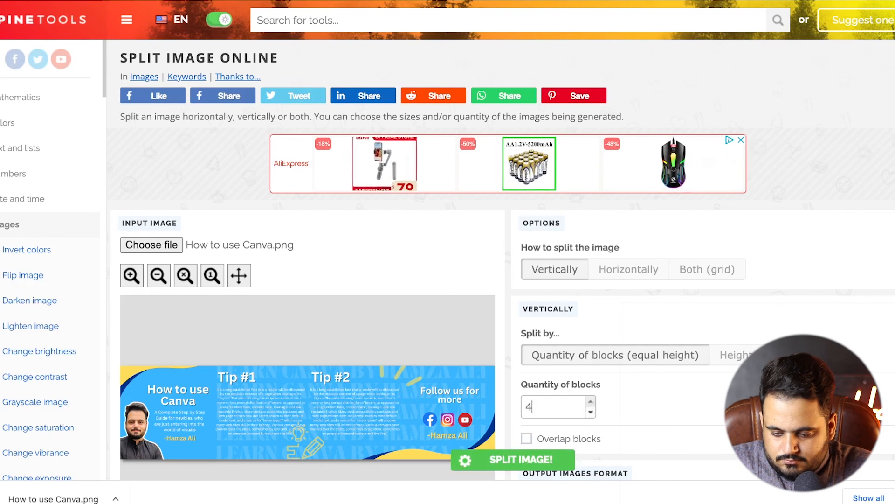
Set the image to split horizontally by width of blocks, with a block width of 1000 px
left_click(628, 270)
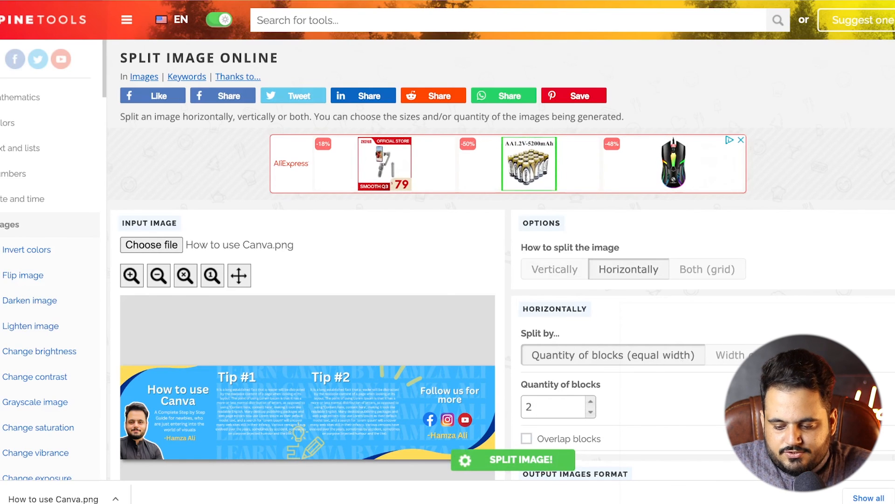
left_click(761, 355)
scroll(761, 356, "down", 1)
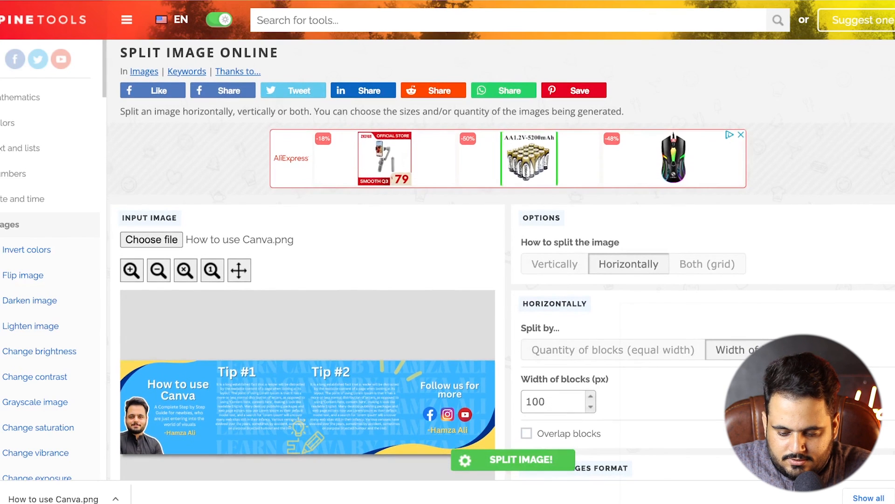
key("BackSpace")
type("4")
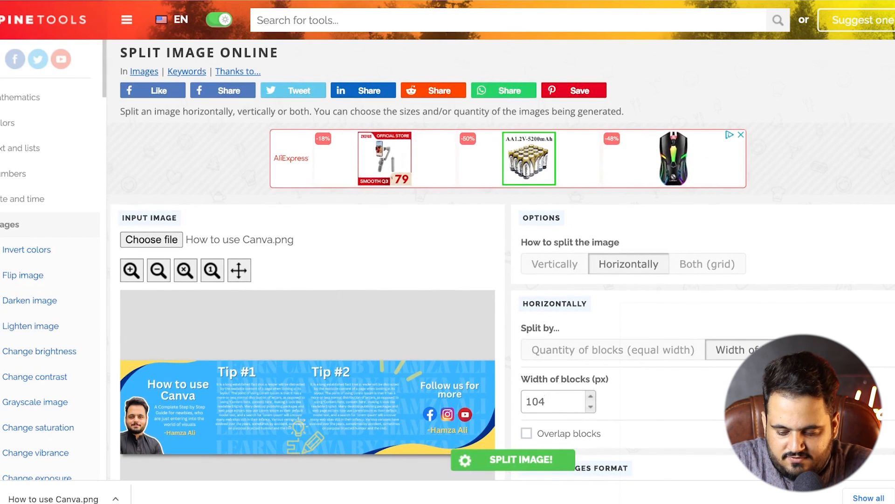
key("BackSpace")
type("00")
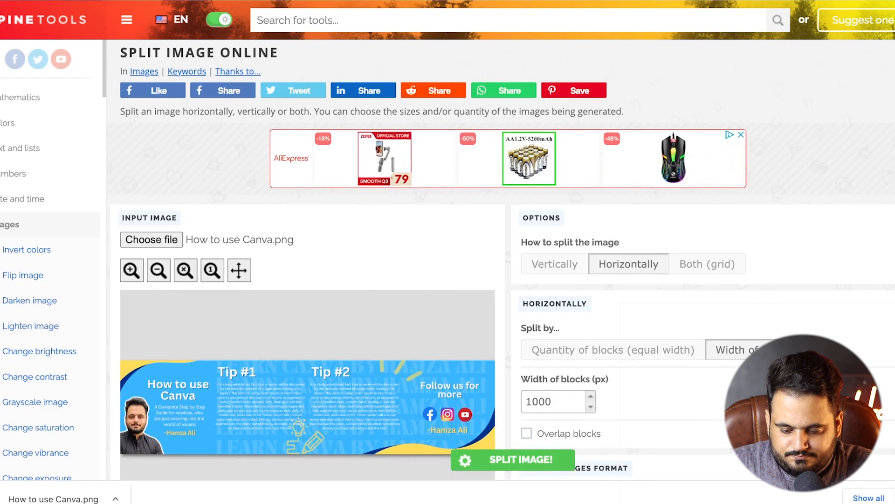
Raise the output image quality to 100 and split the image
scroll(502, 261, "down", 1)
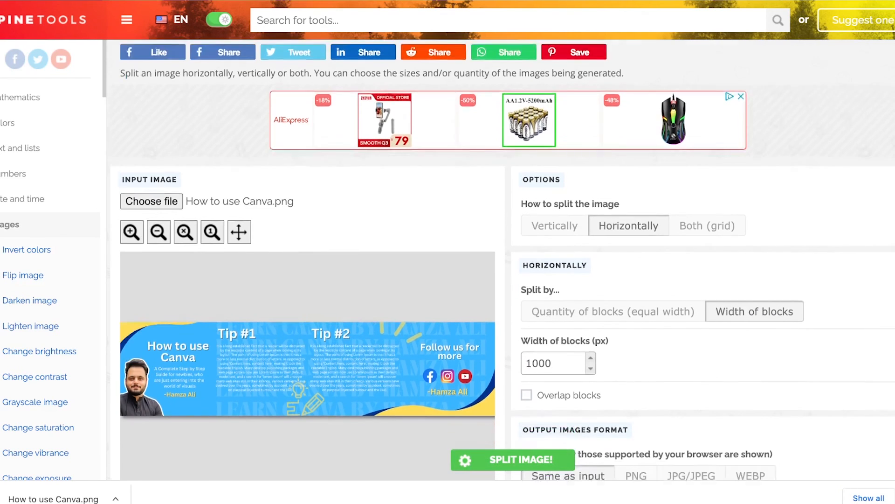
scroll(503, 261, "down", 3)
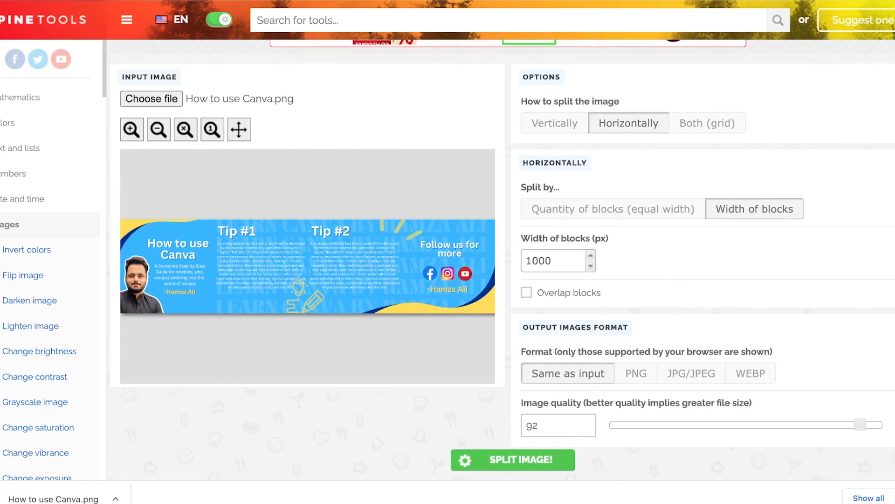
left_click_drag(861, 424, 882, 424)
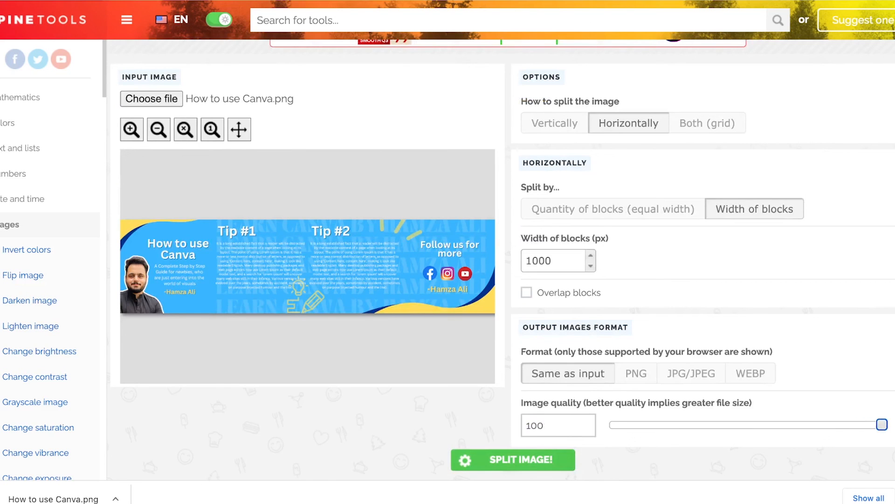
left_click(513, 460)
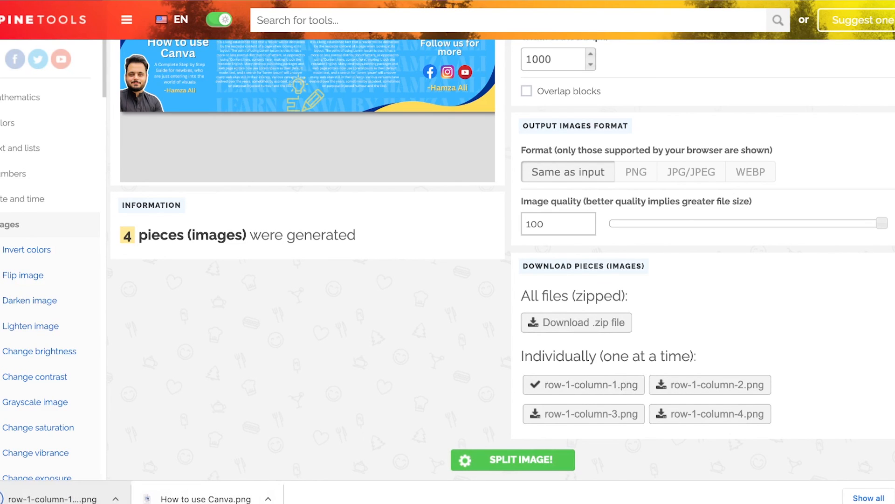
View the downloaded first piece, then download row-1-column-2.png, row-1-column-3.png and row-1-column-4.png individually
left_click(53, 499)
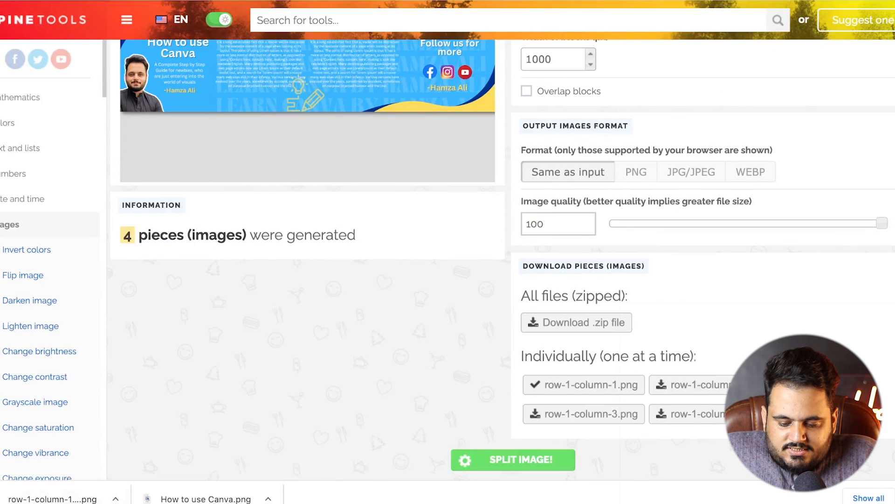
left_click(691, 385)
left_click(584, 414)
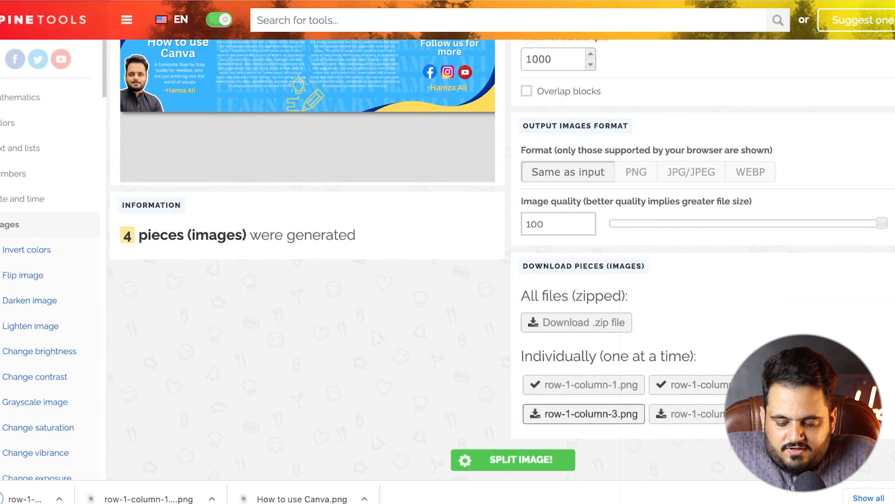
left_click(688, 414)
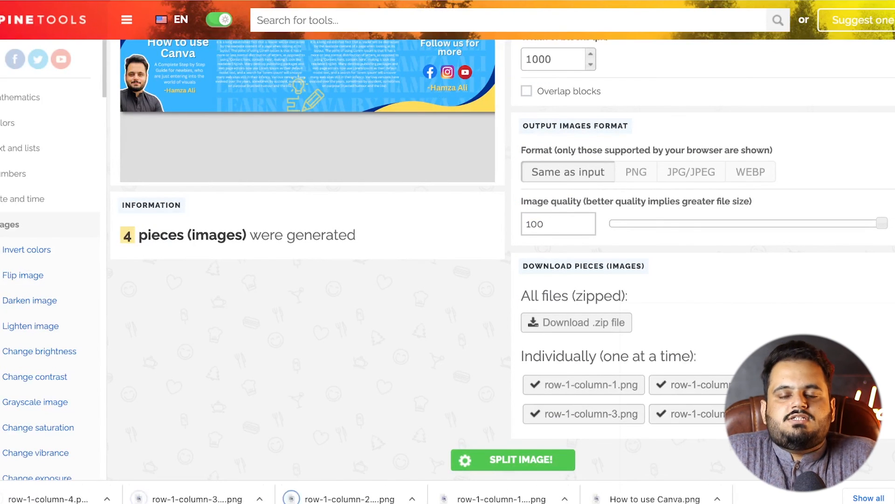